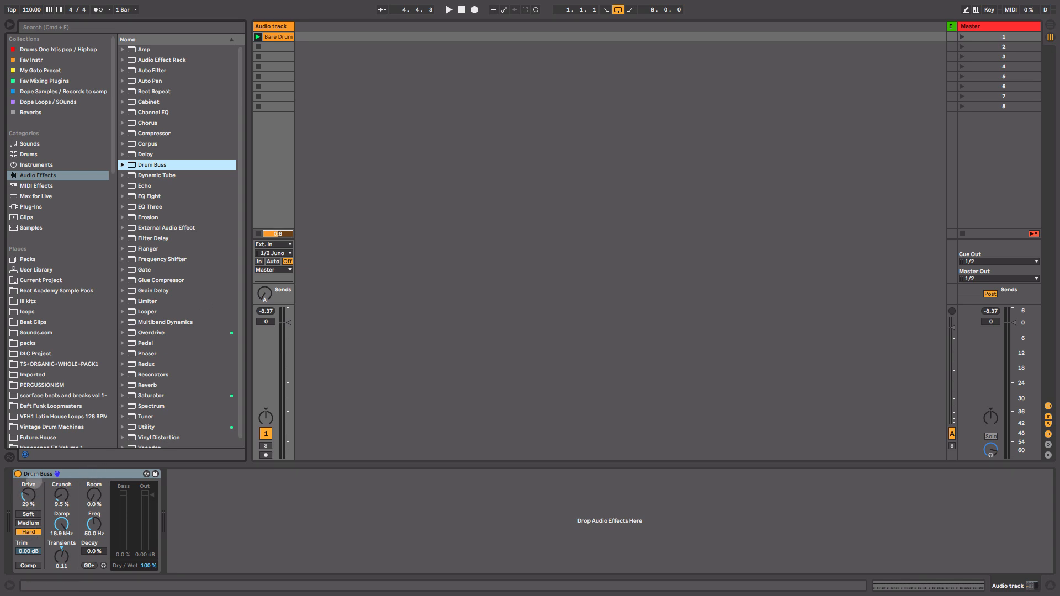
# Try the Soft, Hard and Medium distortion types of the Drum Buss
pyautogui.click(28, 514)
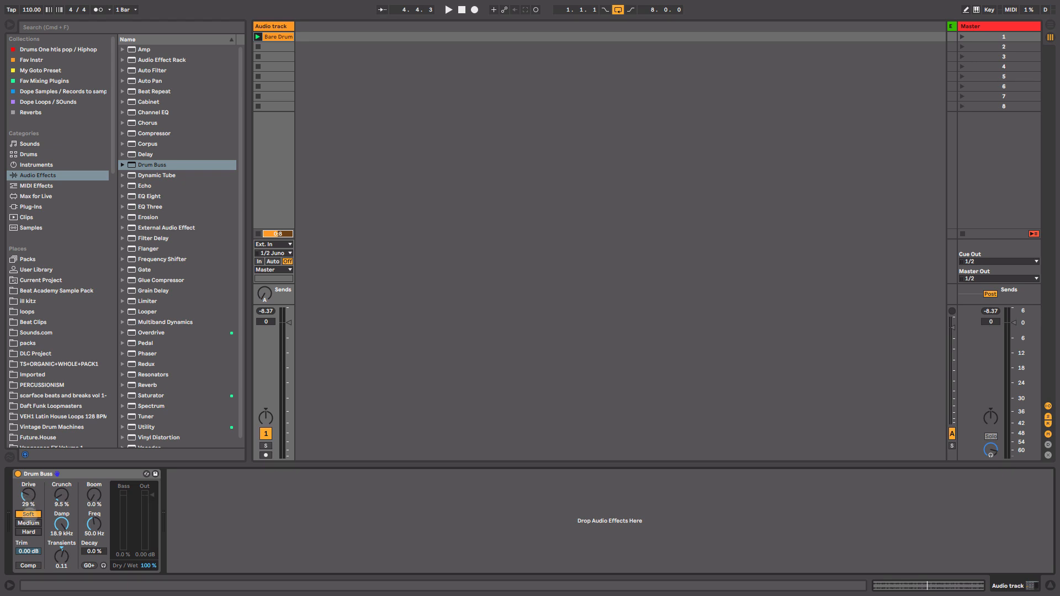
pyautogui.click(28, 532)
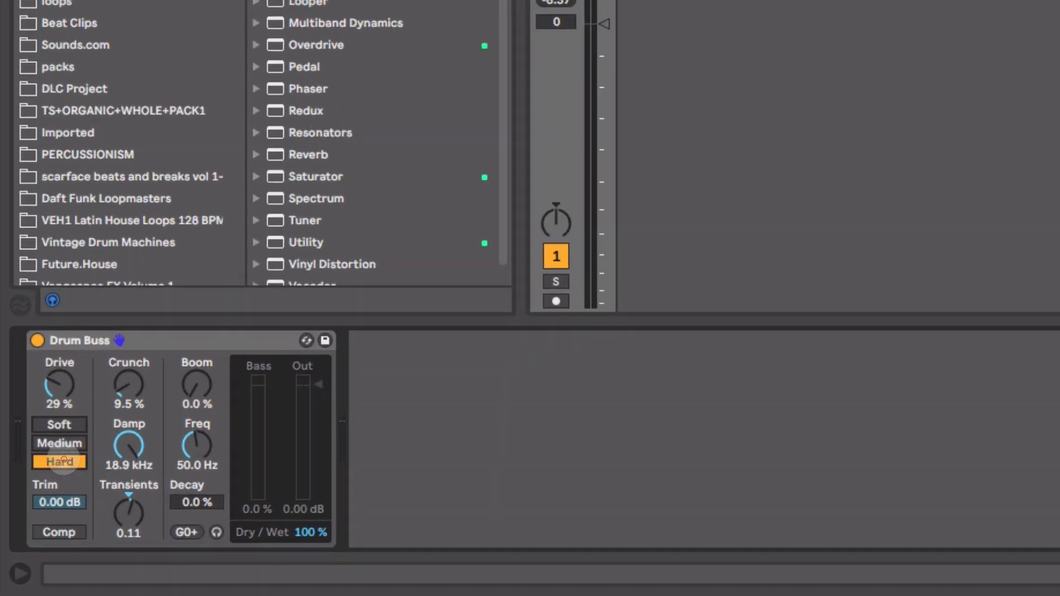
pyautogui.click(28, 523)
pyautogui.click(28, 513)
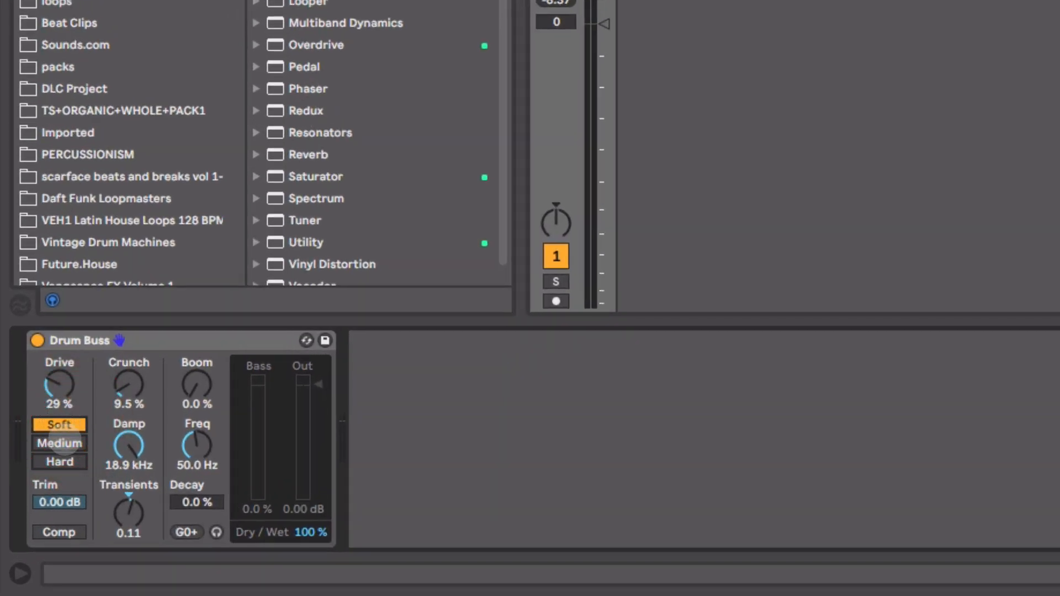
# Play the drum loop with Crunch at 0 %, choose Medium distortion and set Drive to 36 %
pyautogui.moveTo(125, 383); pyautogui.dragTo(125, 406)
pyautogui.press('space')
pyautogui.moveTo(63, 384); pyautogui.dragTo(63, 341)
pyautogui.click(63, 442)
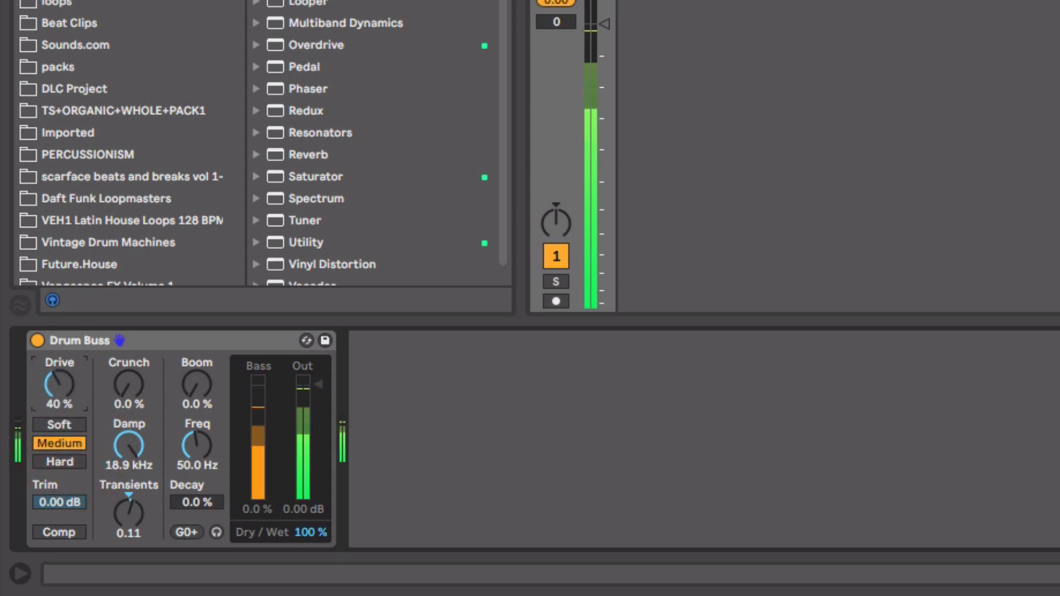
pyautogui.click(67, 454)
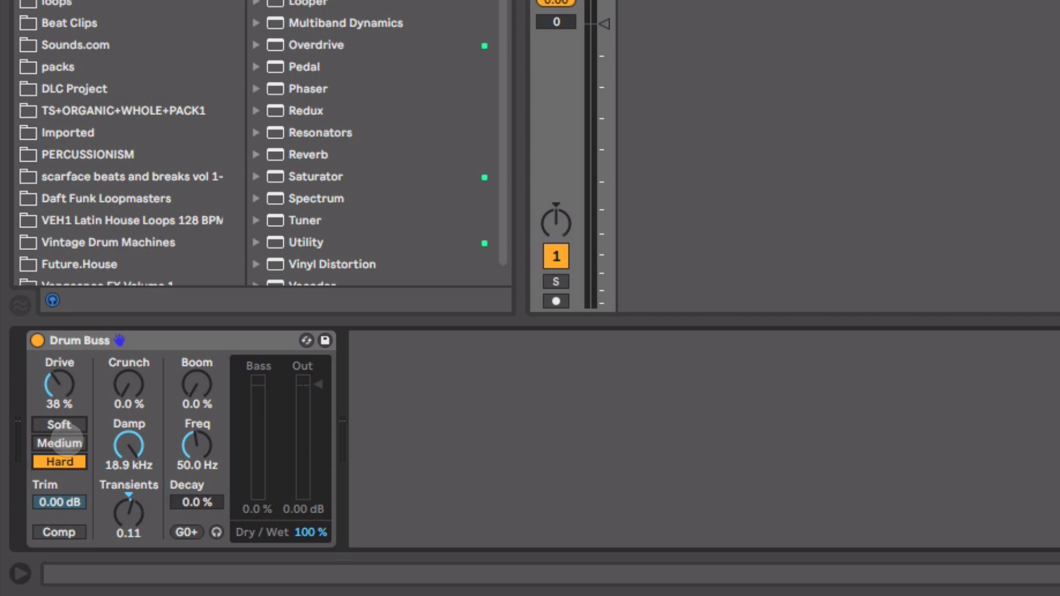
pyautogui.click(60, 443)
pyautogui.moveTo(59, 381); pyautogui.dragTo(62, 386)
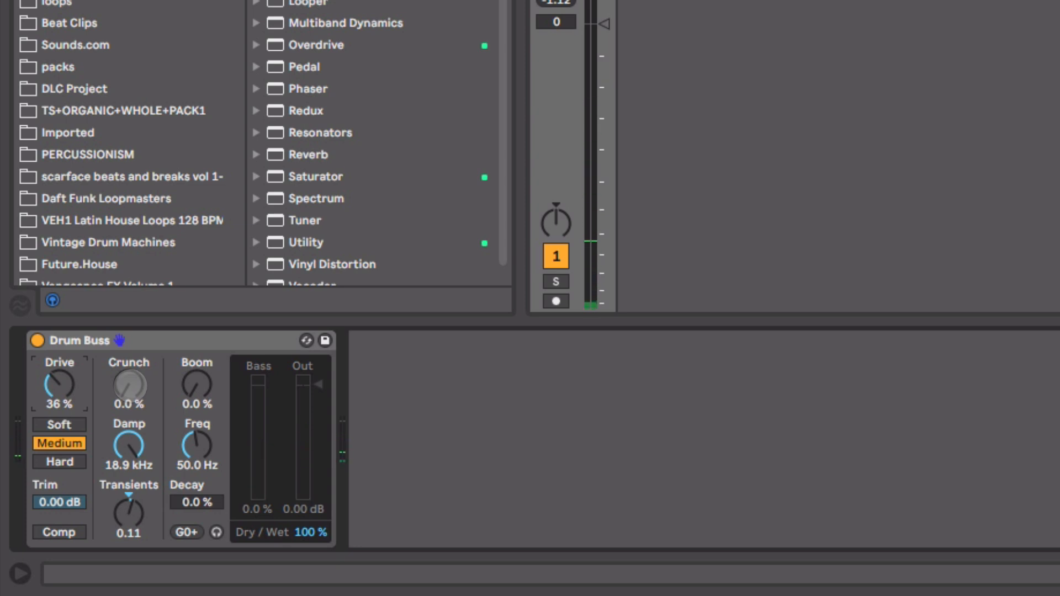
# Set the Drum Buss Crunch to 40 % and lower Damp to 6.77 kHz
pyautogui.moveTo(129, 383); pyautogui.dragTo(129, 348)
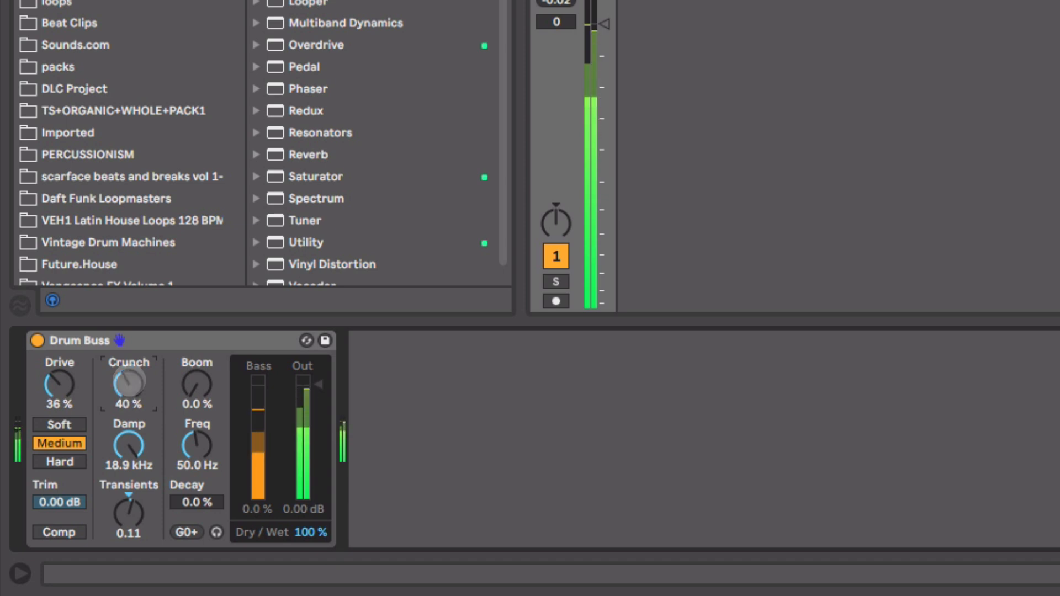
pyautogui.moveTo(131, 450); pyautogui.dragTo(131, 455)
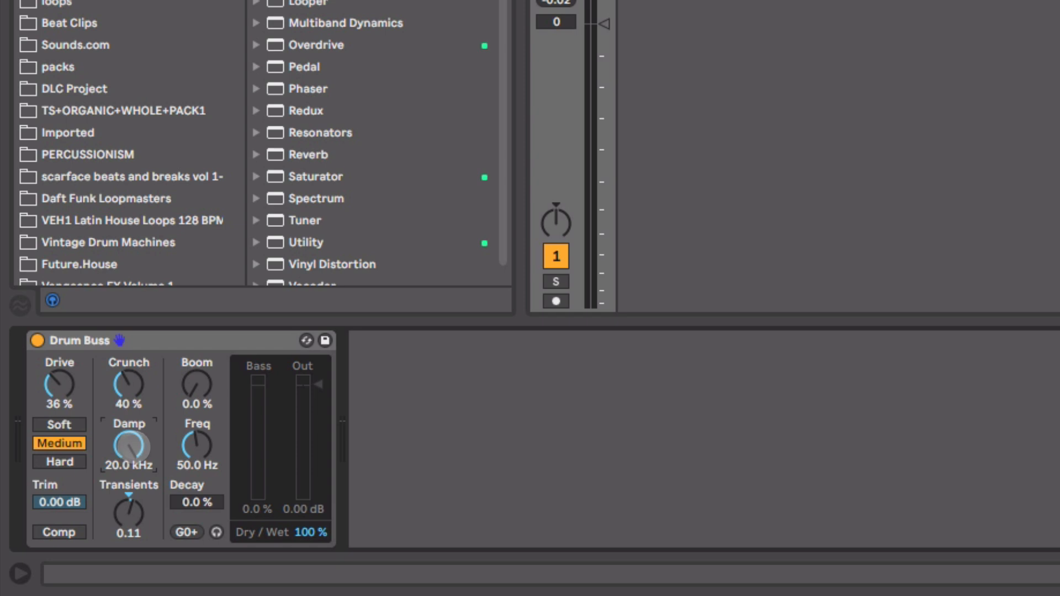
pyautogui.moveTo(129, 446); pyautogui.dragTo(128, 477)
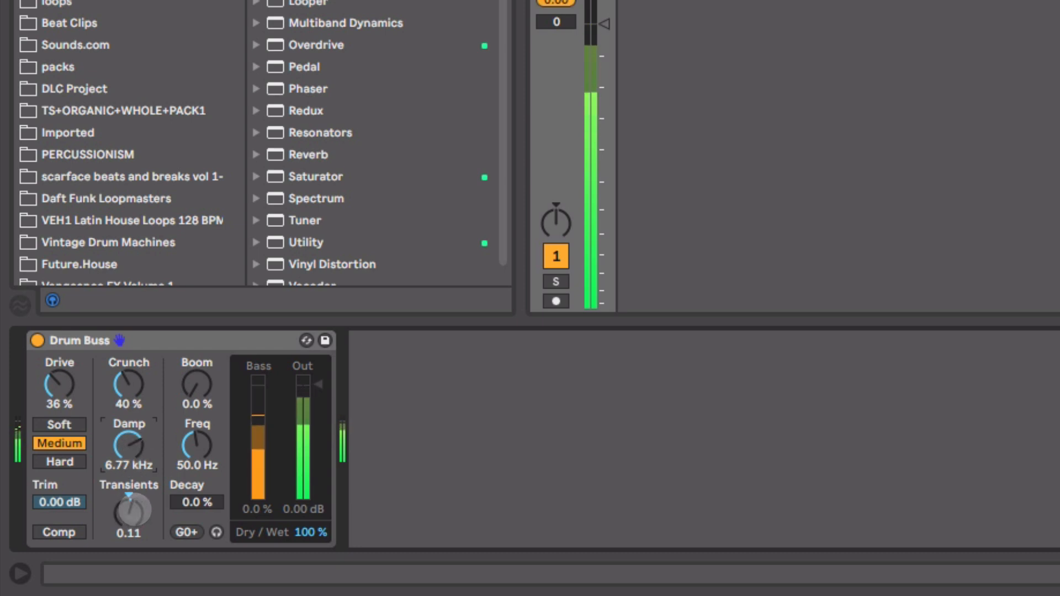
pyautogui.press('space')
# Reset the Transients to zero and raise them to 0.14 while the loop plays
pyautogui.doubleClick(128, 524)
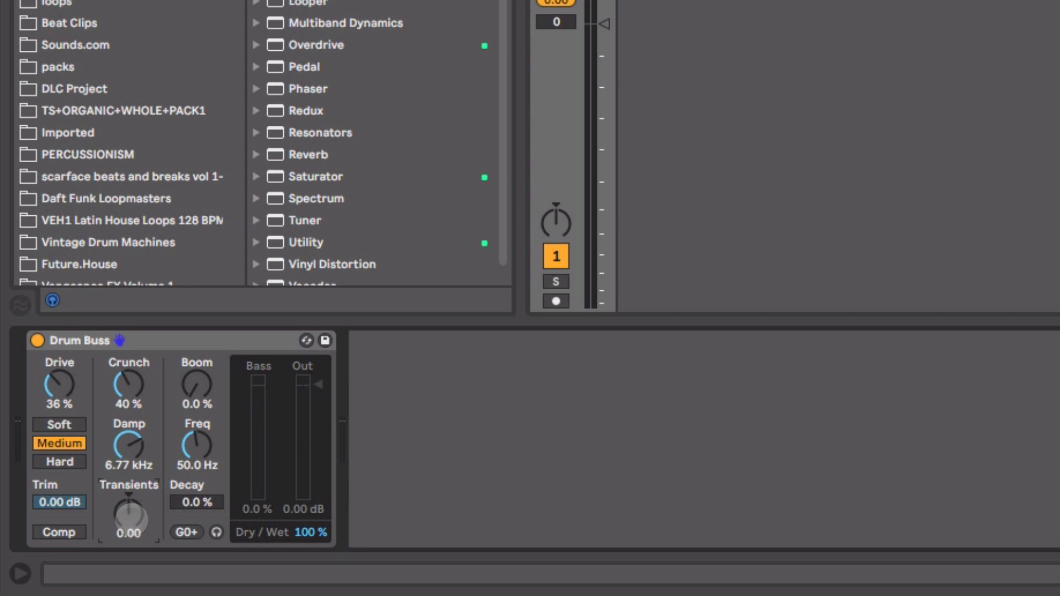
pyautogui.press('space')
pyautogui.moveTo(131, 519)
pyautogui.mouseDown()
pyautogui.moveTo(131, 509)
pyautogui.moveTo(131, 519)
pyautogui.mouseUp()
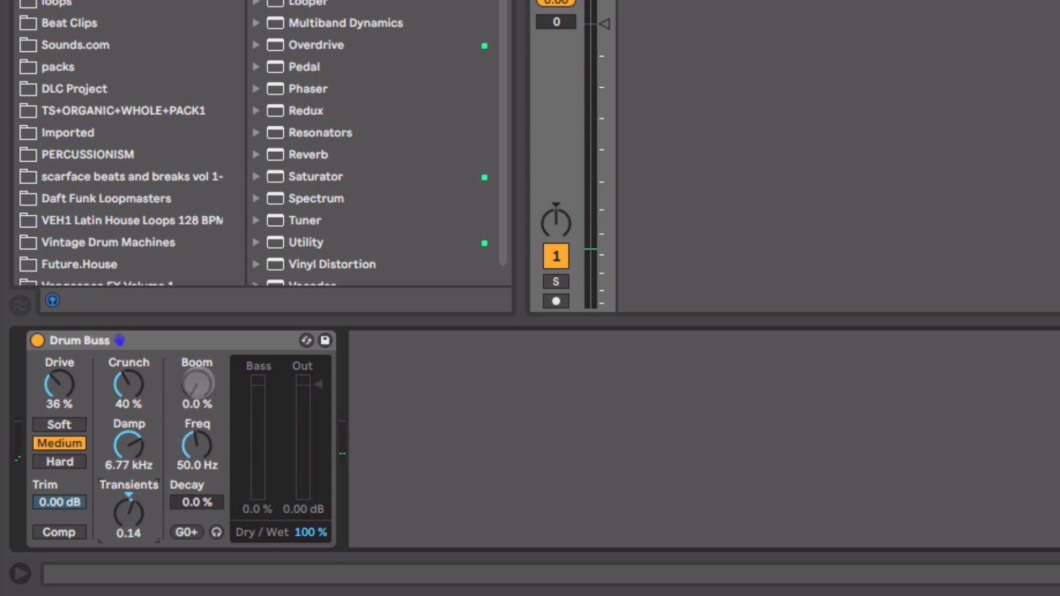
# Audition the Boom on its own, tune its frequency to 48.9 Hz and set its amount to 67 %
pyautogui.moveTo(197, 381)
pyautogui.mouseDown()
pyautogui.moveTo(197, 371)
pyautogui.moveTo(197, 408)
pyautogui.moveTo(197, 391)
pyautogui.mouseUp()
pyautogui.click(216, 532)
pyautogui.moveTo(192, 445); pyautogui.dragTo(198, 431)
pyautogui.click(215, 532)
pyautogui.moveTo(199, 378); pyautogui.dragTo(200, 382)
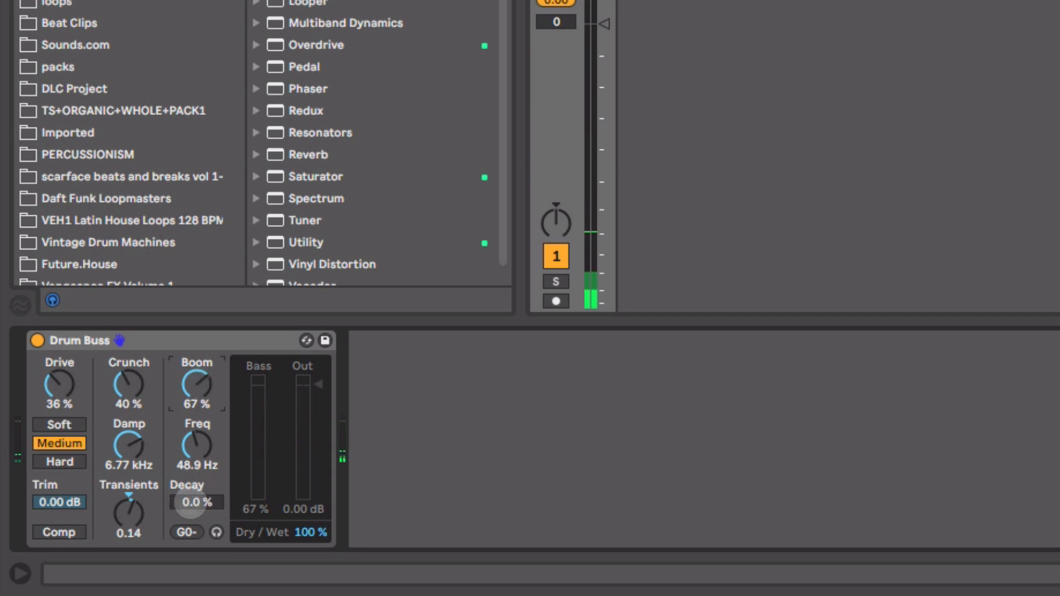
# Try long Boom decays up to 100 %, then settle on Boom 70 % and Decay 12 %
pyautogui.moveTo(191, 502); pyautogui.dragTo(192, 504)
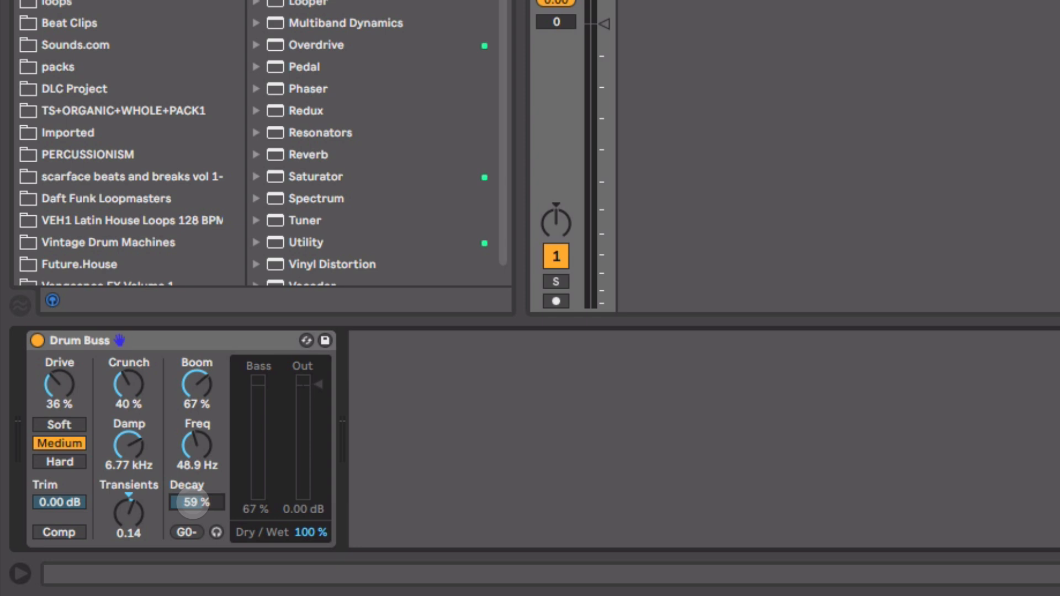
pyautogui.moveTo(193, 505); pyautogui.dragTo(190, 461)
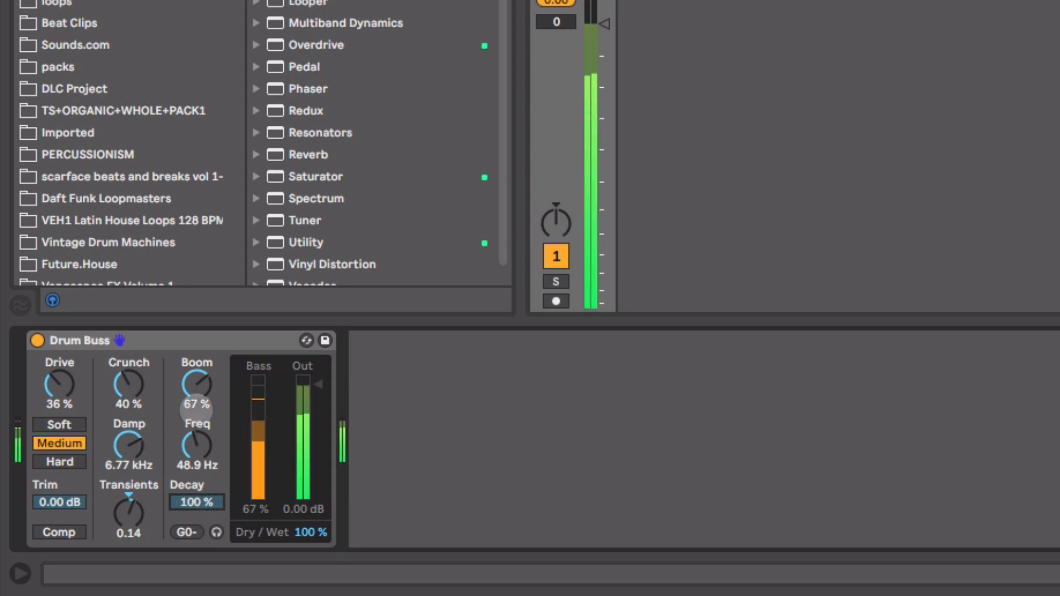
pyautogui.moveTo(200, 383); pyautogui.dragTo(202, 380)
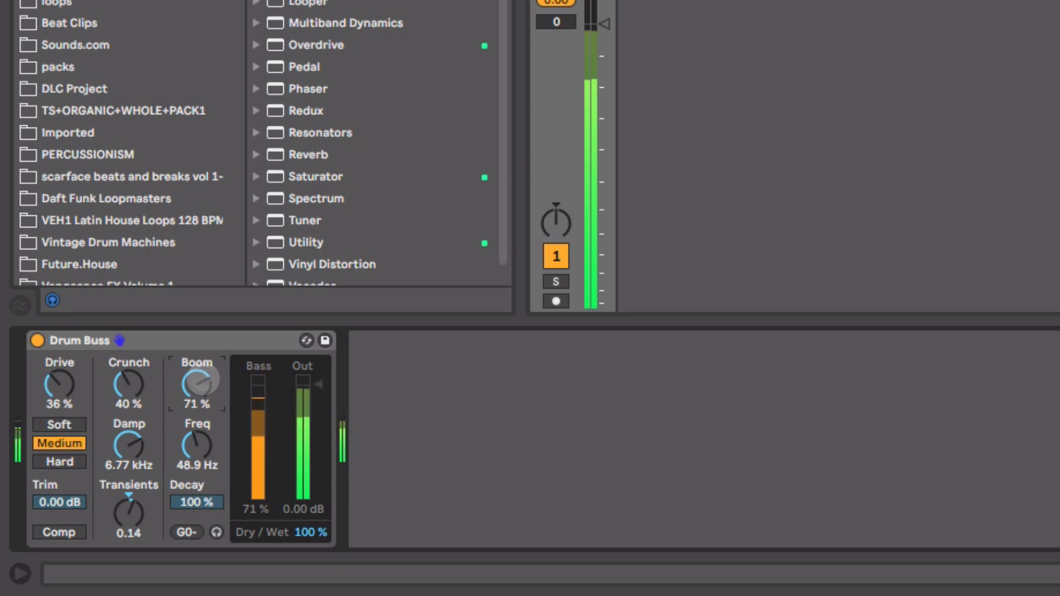
pyautogui.moveTo(200, 383); pyautogui.dragTo(201, 384)
pyautogui.moveTo(195, 500); pyautogui.dragTo(195, 524)
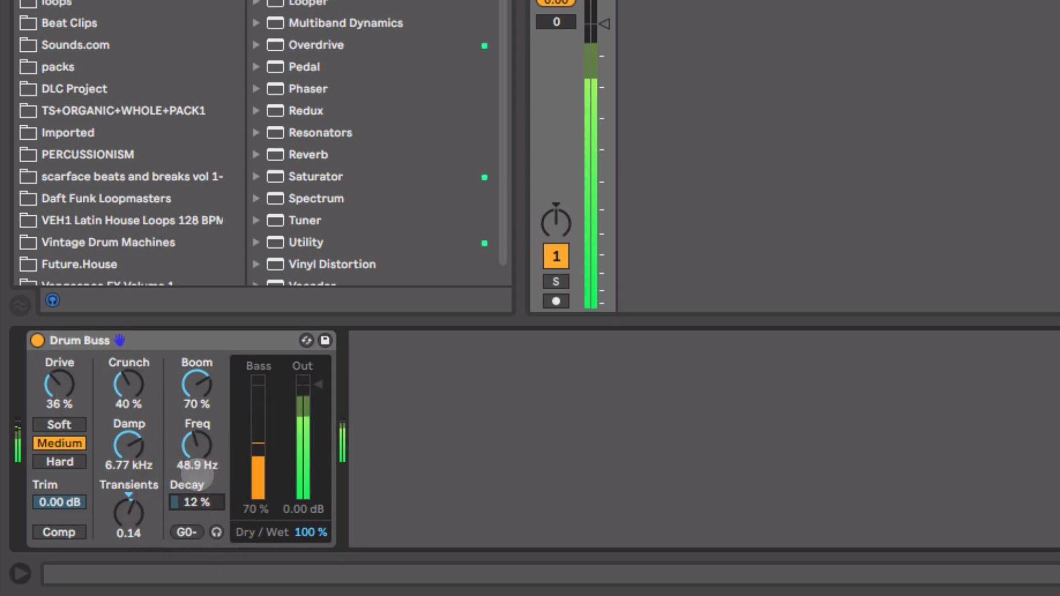
pyautogui.press('space')
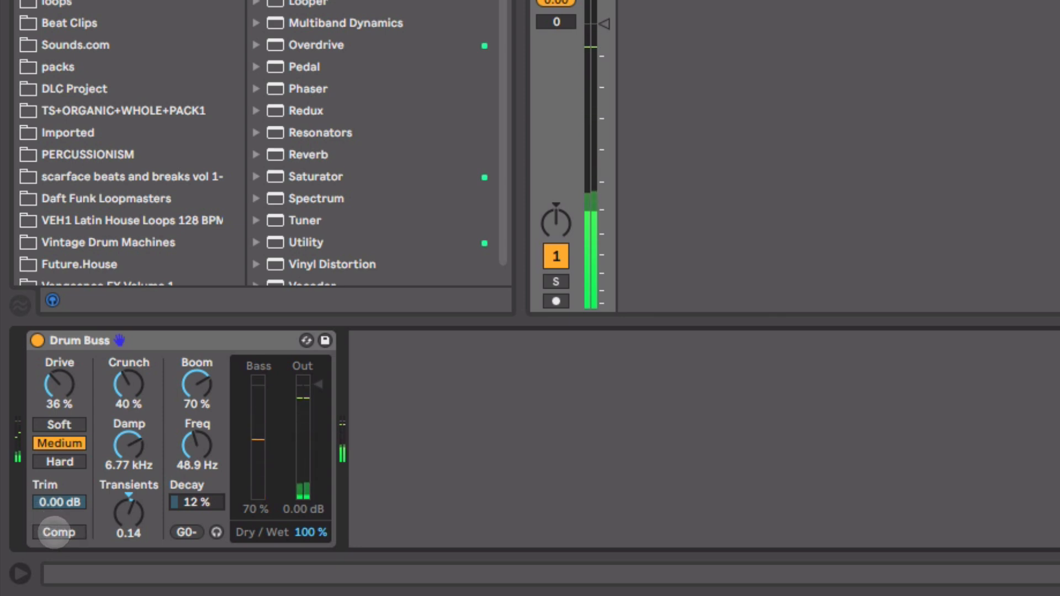
# Enable the Drum Buss compressor and lower the input Trim to -11.9 dB during playback
pyautogui.click(56, 532)
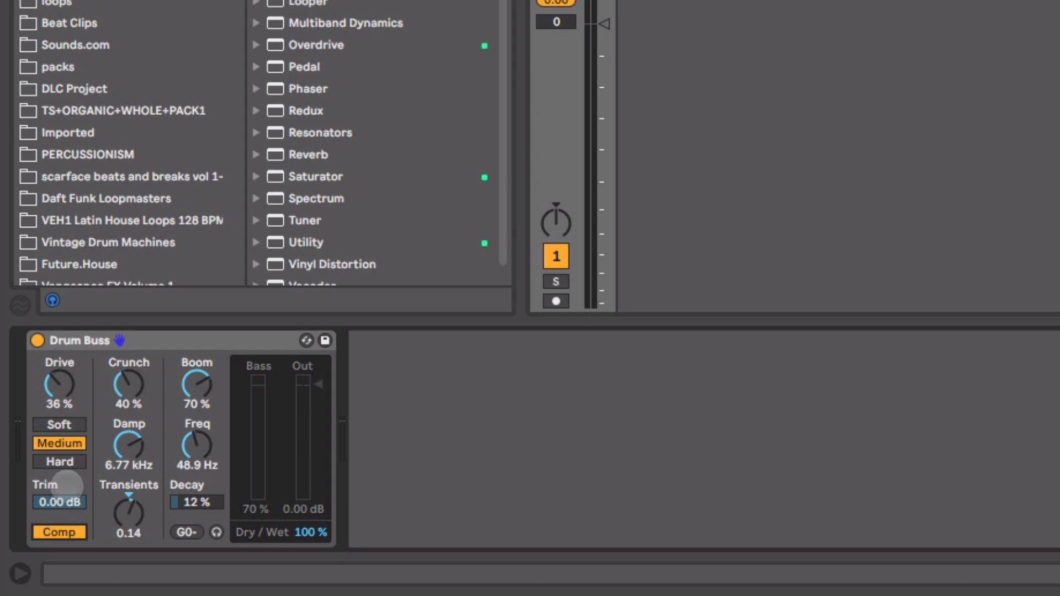
pyautogui.moveTo(68, 504); pyautogui.dragTo(68, 530)
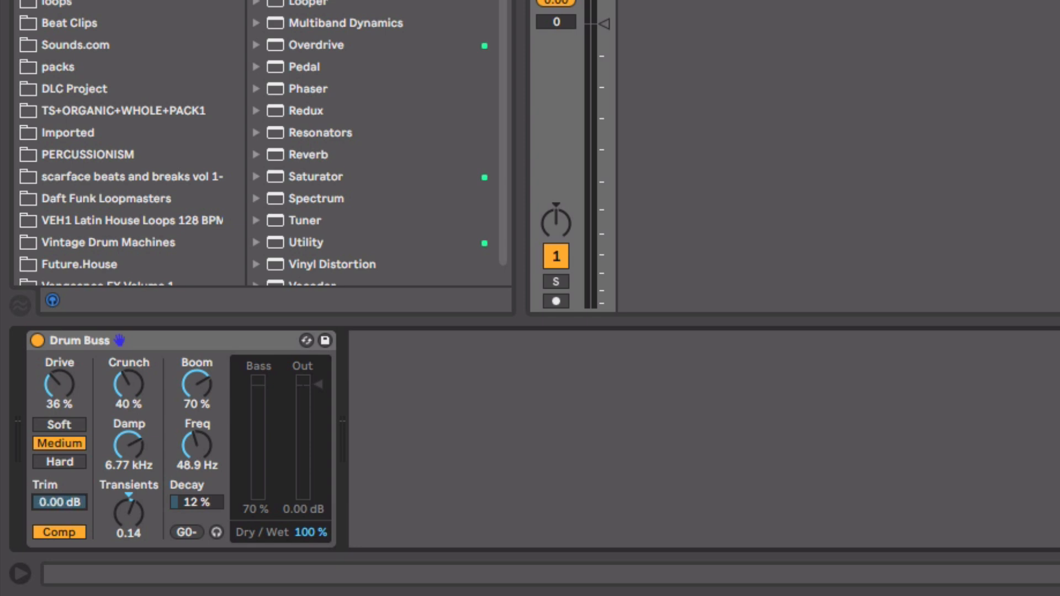
pyautogui.press('space')
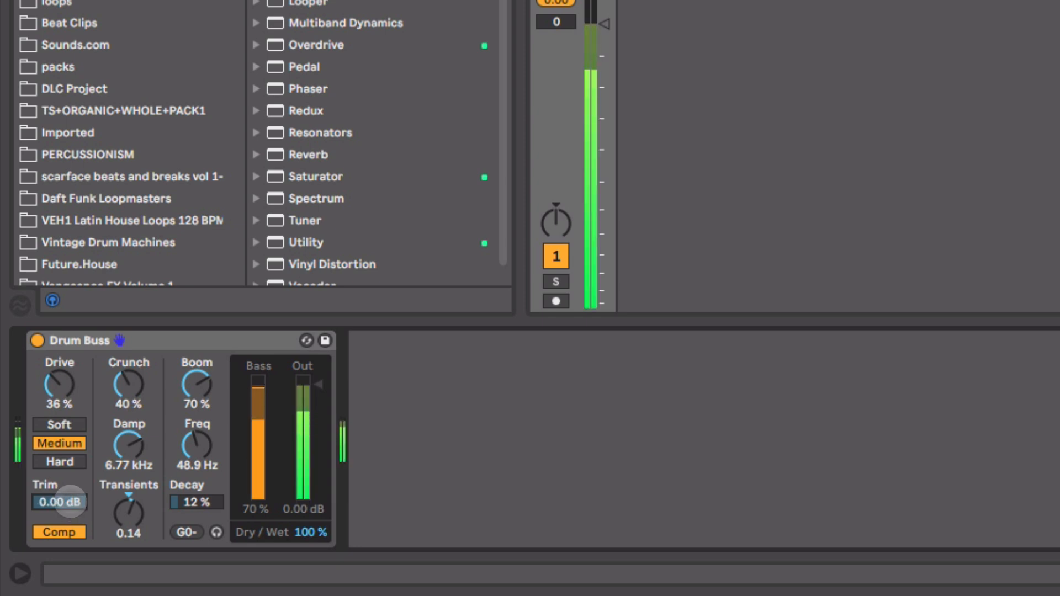
pyautogui.moveTo(69, 503); pyautogui.dragTo(69, 544)
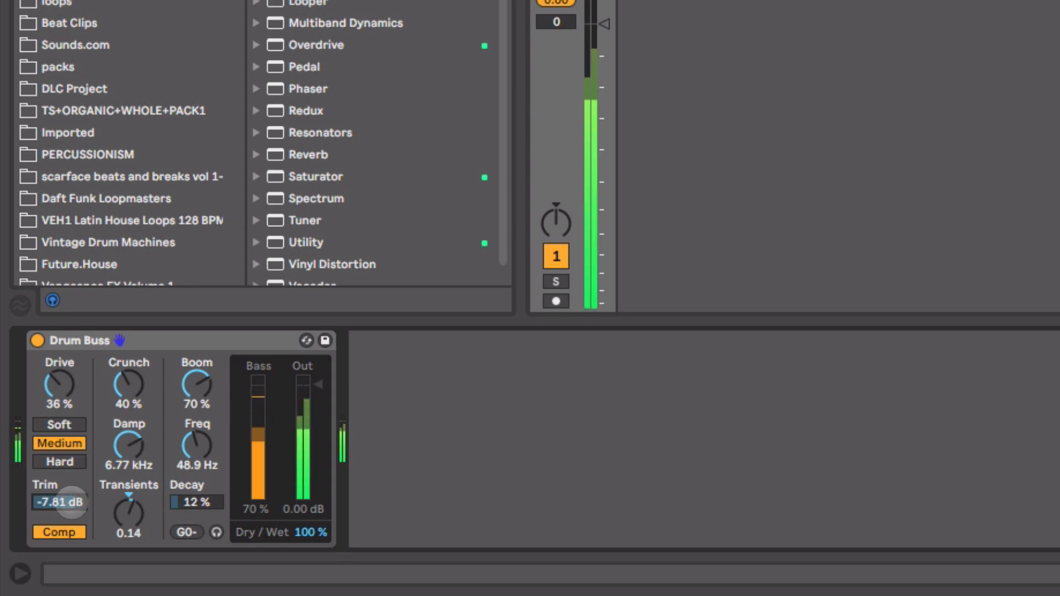
pyautogui.moveTo(72, 502); pyautogui.dragTo(72, 514)
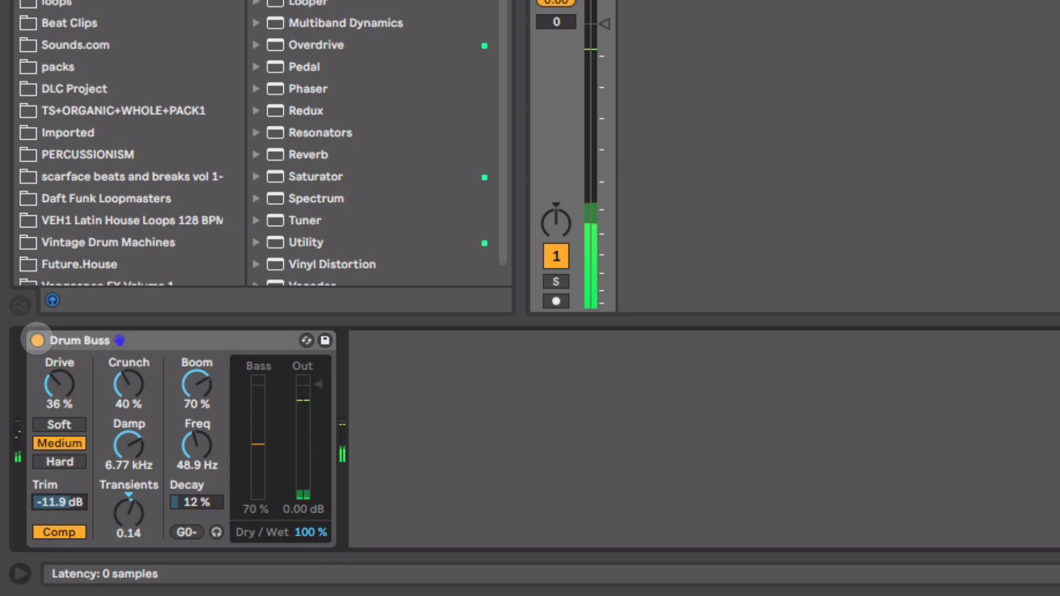
# Bypass and re-enable the Drum Buss repeatedly to compare the dry and processed drums
pyautogui.click(37, 340)
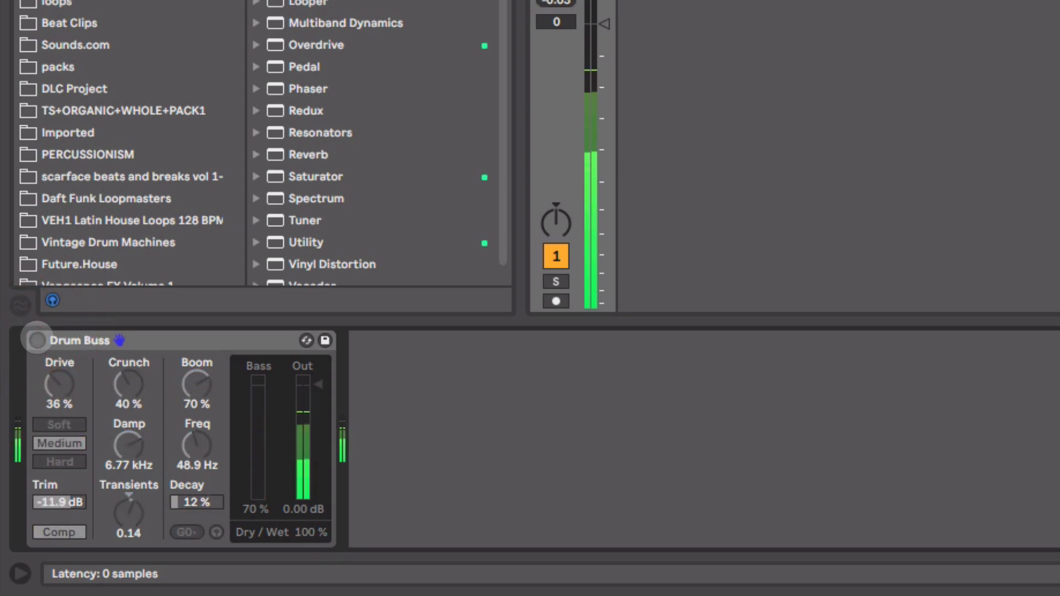
pyautogui.click(37, 340)
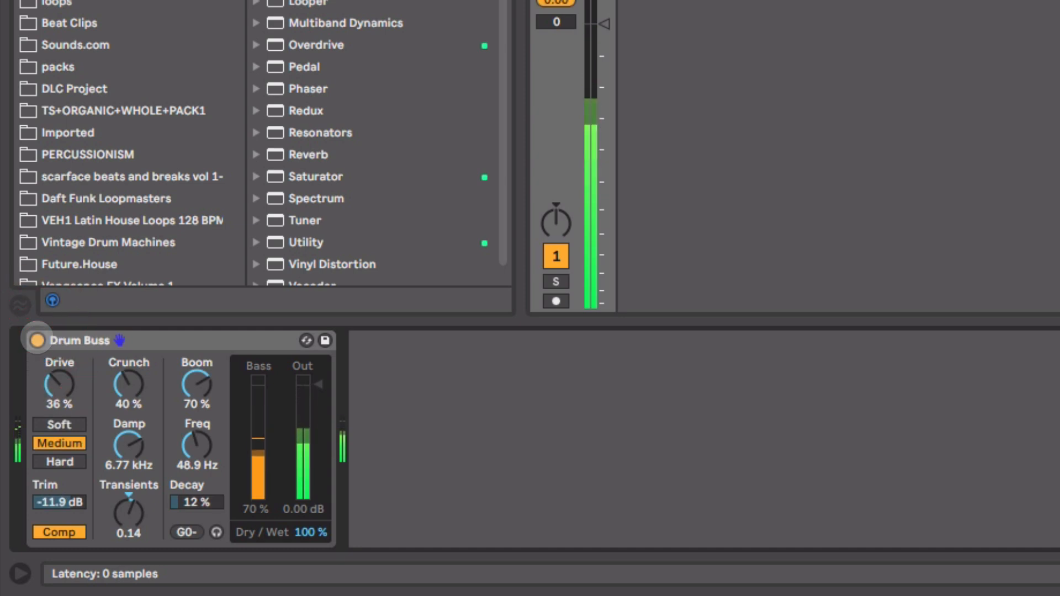
pyautogui.click(37, 340)
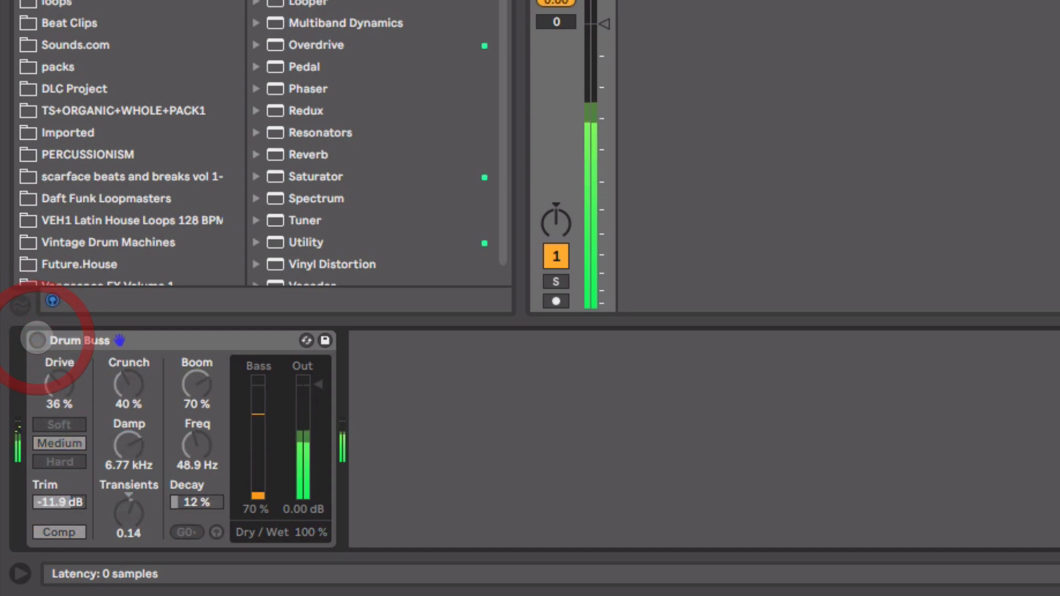
pyautogui.click(37, 341)
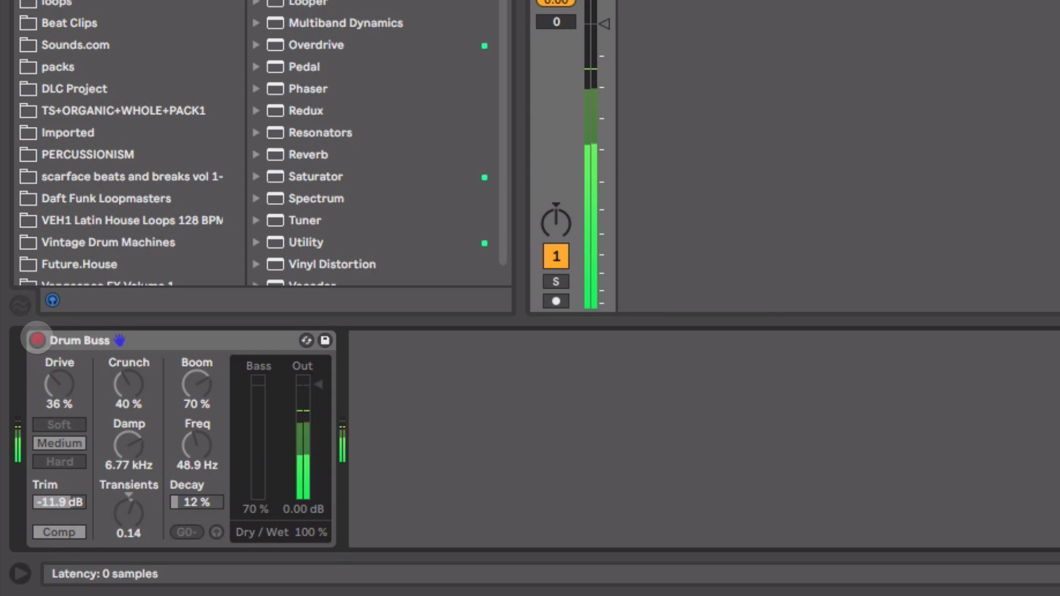
# Lower the Drum Buss Dry/Wet to about 27 % and fine-tune the blend during playback
pyautogui.click(307, 532)
pyautogui.moveTo(307, 532)
pyautogui.mouseDown()
pyautogui.moveTo(307, 558)
pyautogui.moveTo(313, 535)
pyautogui.mouseUp()
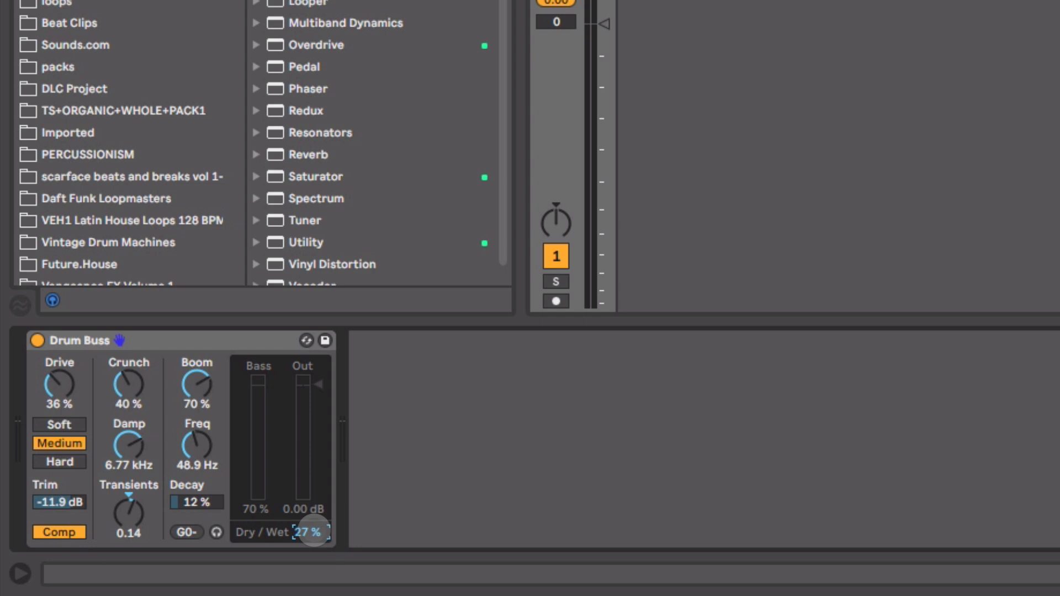
pyautogui.moveTo(313, 532); pyautogui.dragTo(313, 536)
pyautogui.press('space')
pyautogui.moveTo(315, 532); pyautogui.dragTo(318, 535)
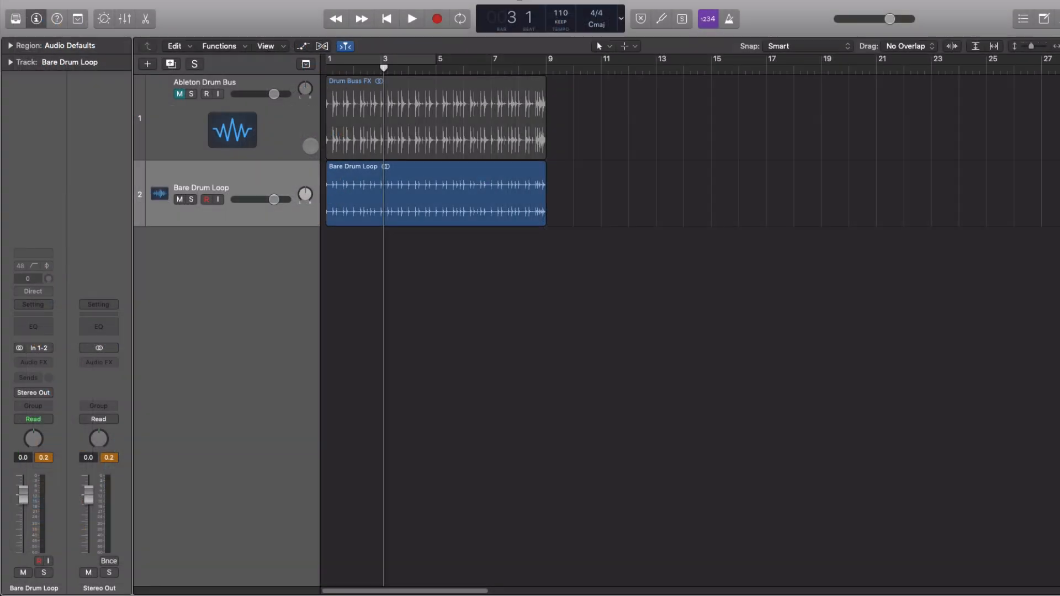
# Switch to Logic Pro, play the Ableton Drum Bus track soloed from the start, and remove the solo
pyautogui.click(374, 194)
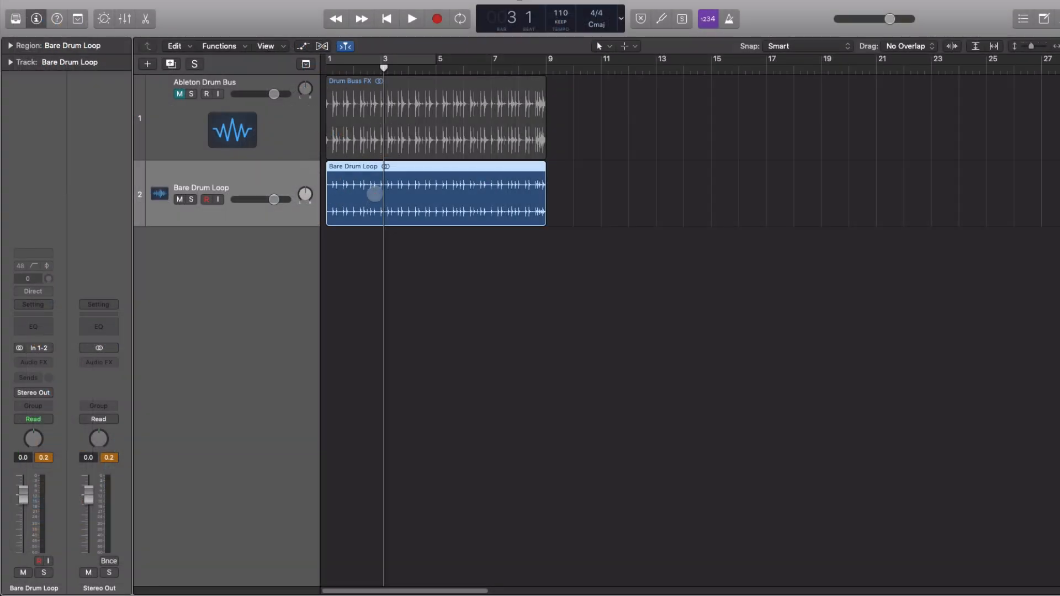
pyautogui.click(301, 145)
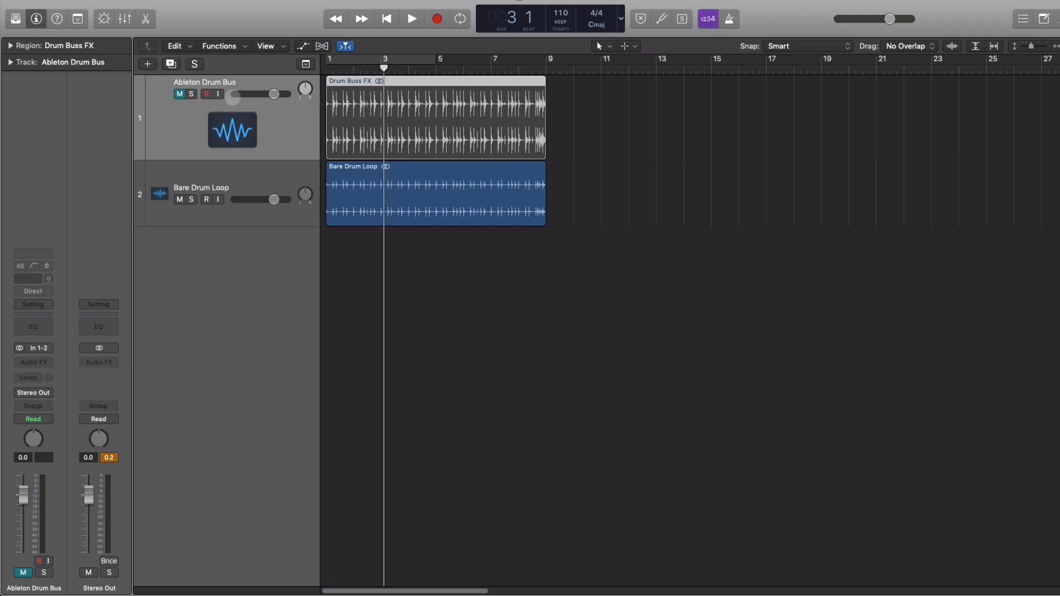
pyautogui.click(191, 94)
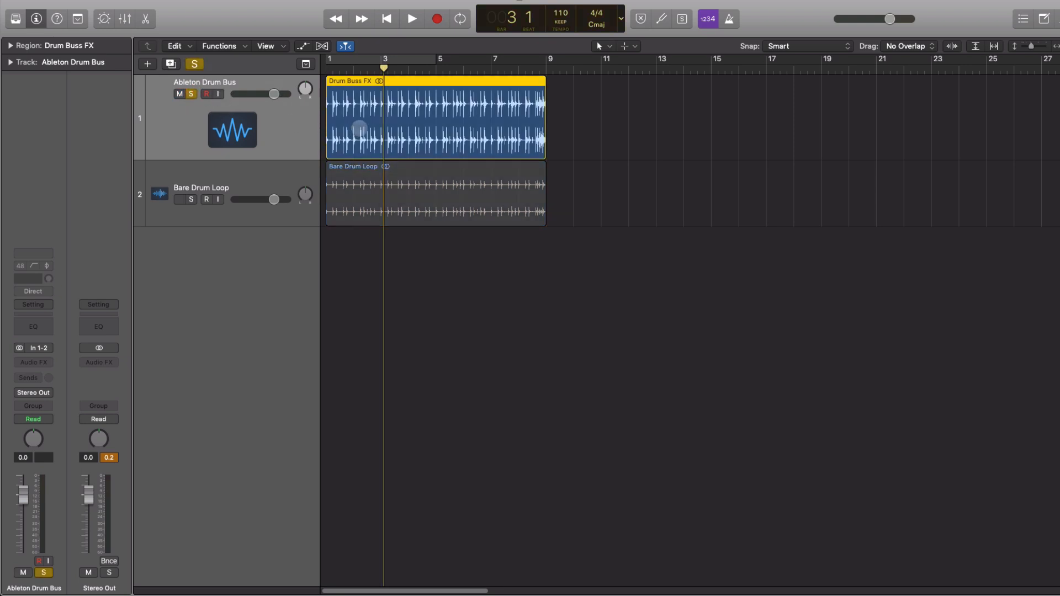
pyautogui.press('Return')
pyautogui.press('space')
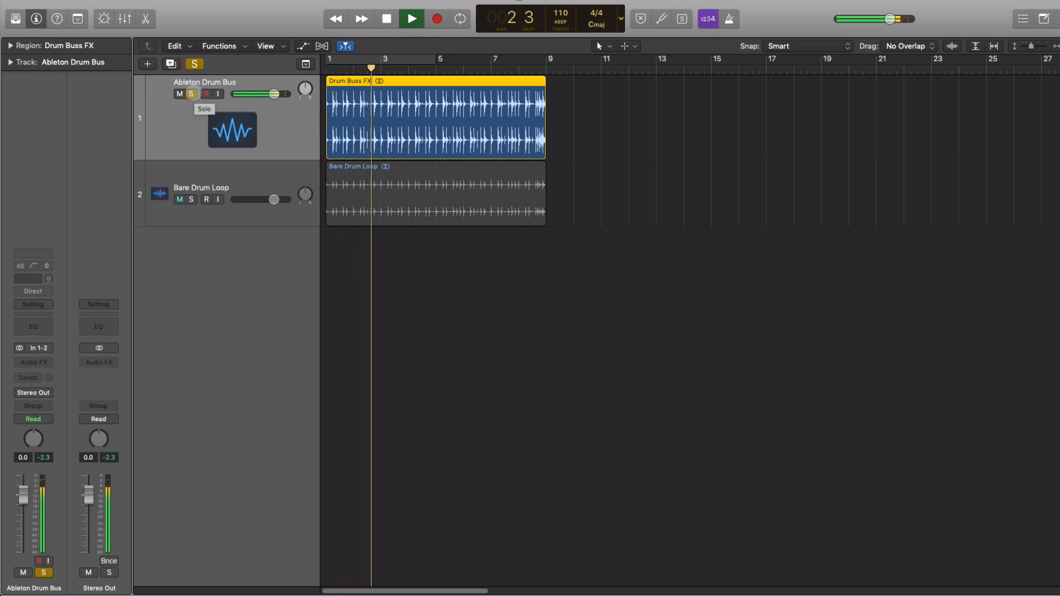
pyautogui.press('space')
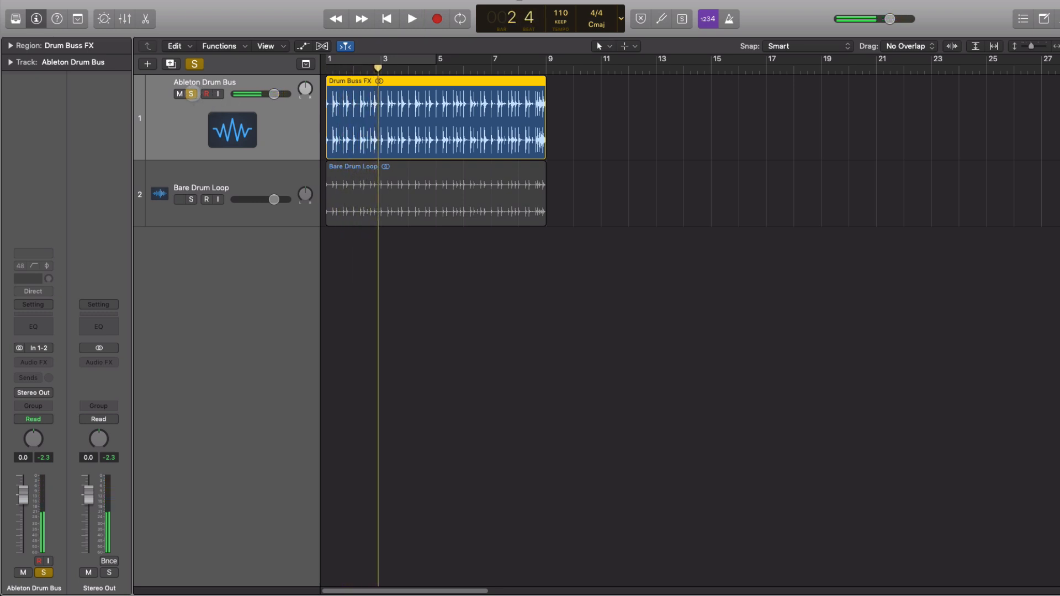
pyautogui.click(191, 94)
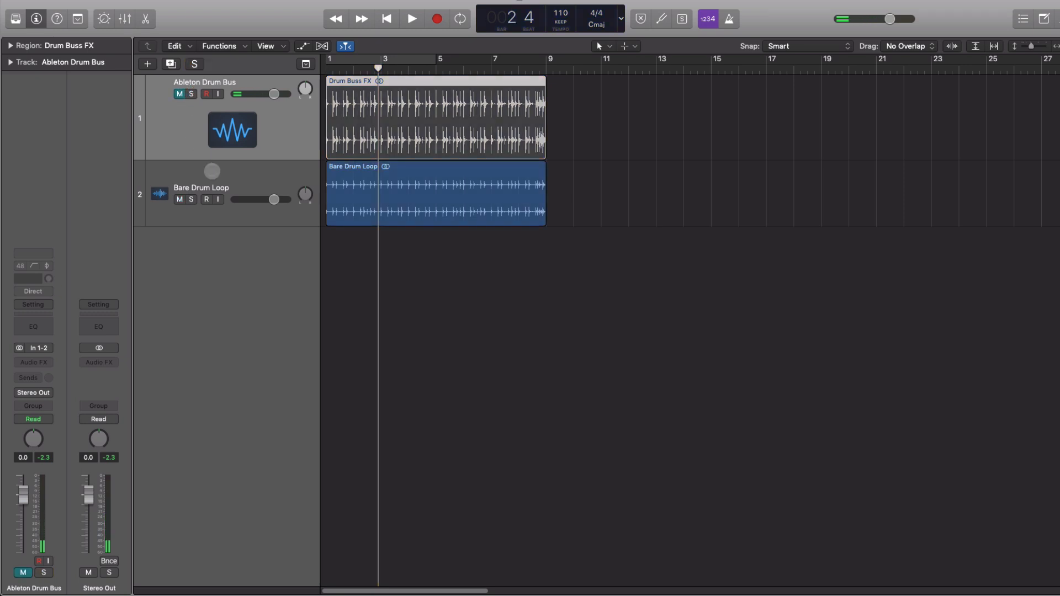
# Select the Bare Drum Loop track, solo it, and play back the unprocessed loop briefly
pyautogui.click(253, 169)
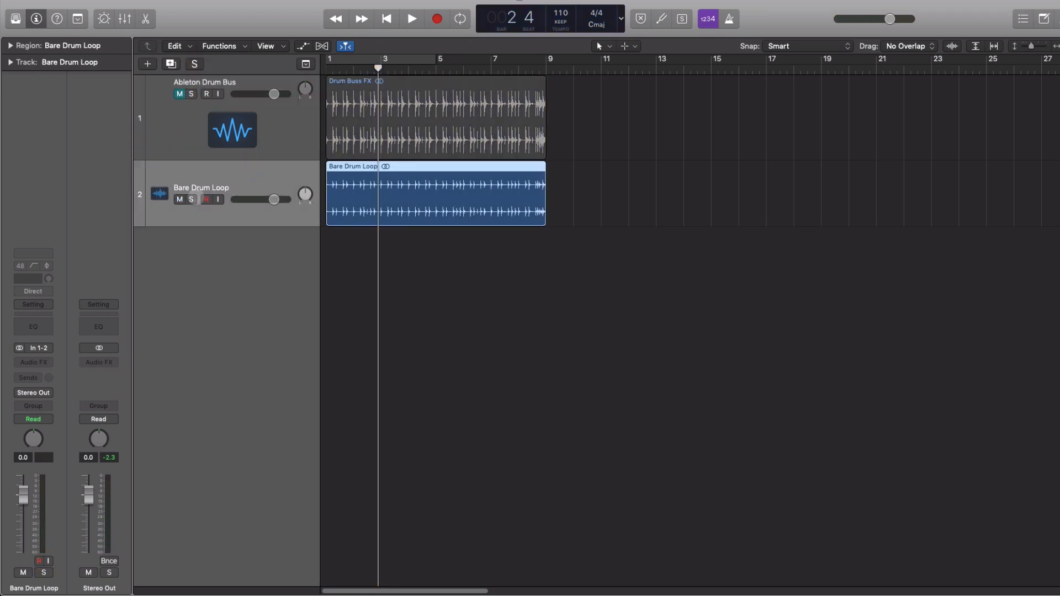
pyautogui.click(191, 200)
pyautogui.press('space')
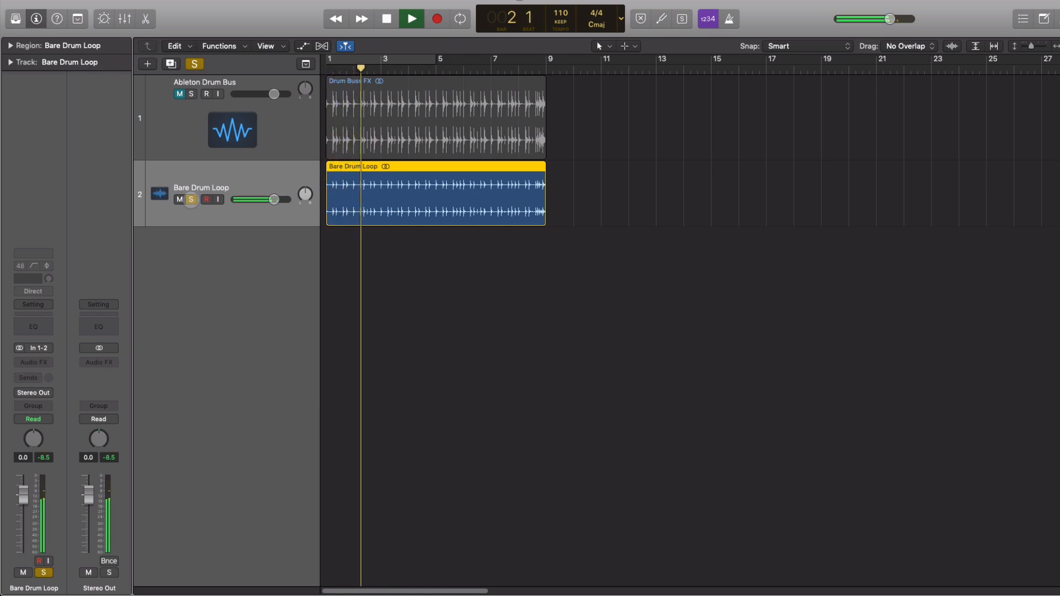
pyautogui.press('space')
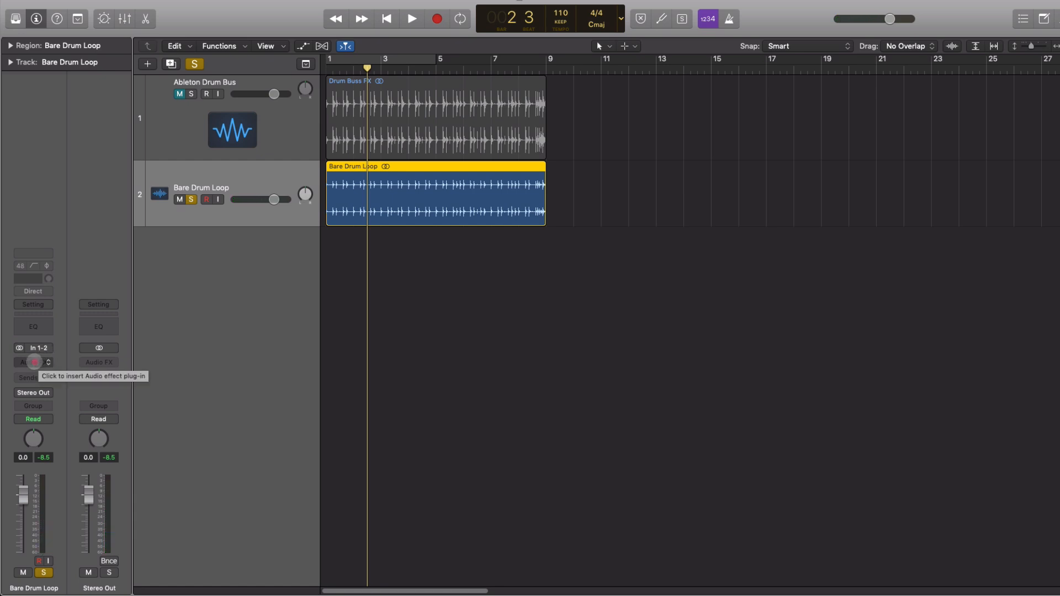
# Insert a stereo Overdrive effect on the Bare Drum Loop track and move its window clear of the tracks
pyautogui.click(34, 362)
pyautogui.moveTo(58, 462)
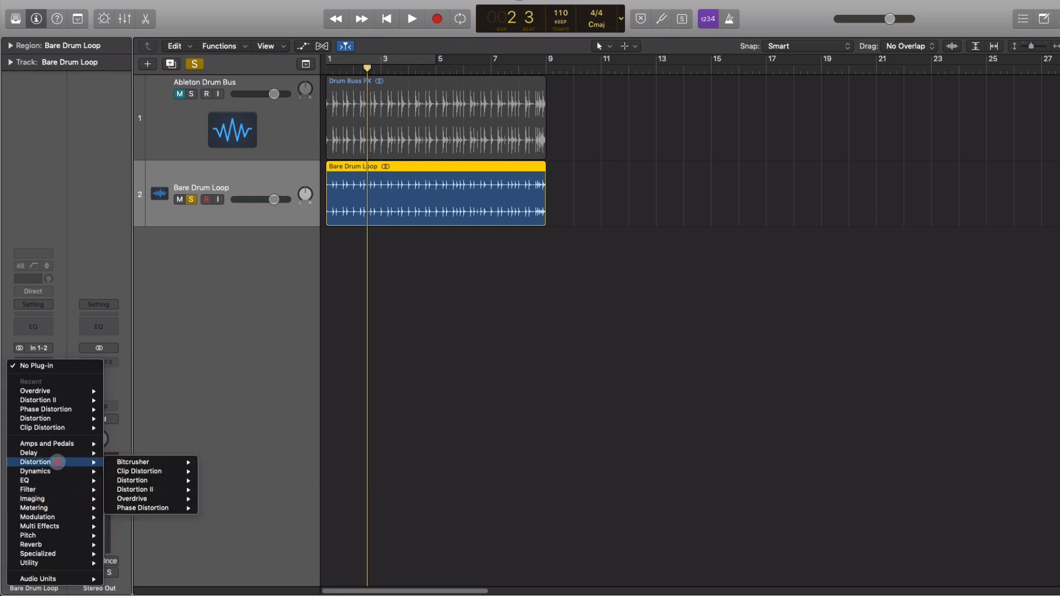
pyautogui.moveTo(162, 499)
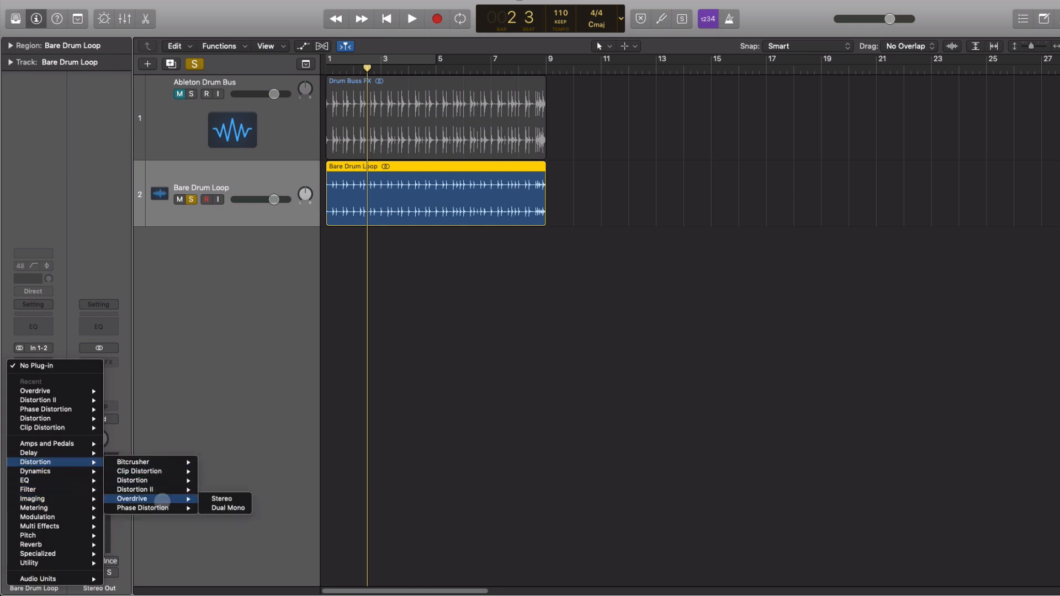
pyautogui.click(221, 498)
pyautogui.moveTo(66, 209); pyautogui.dragTo(147, 73)
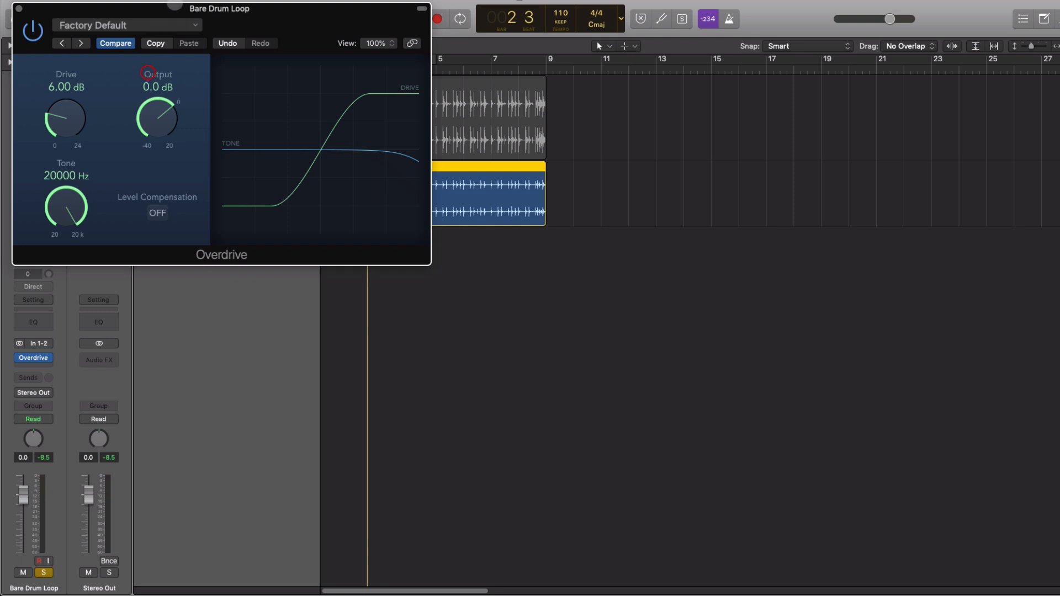
pyautogui.moveTo(175, 9); pyautogui.dragTo(484, 242)
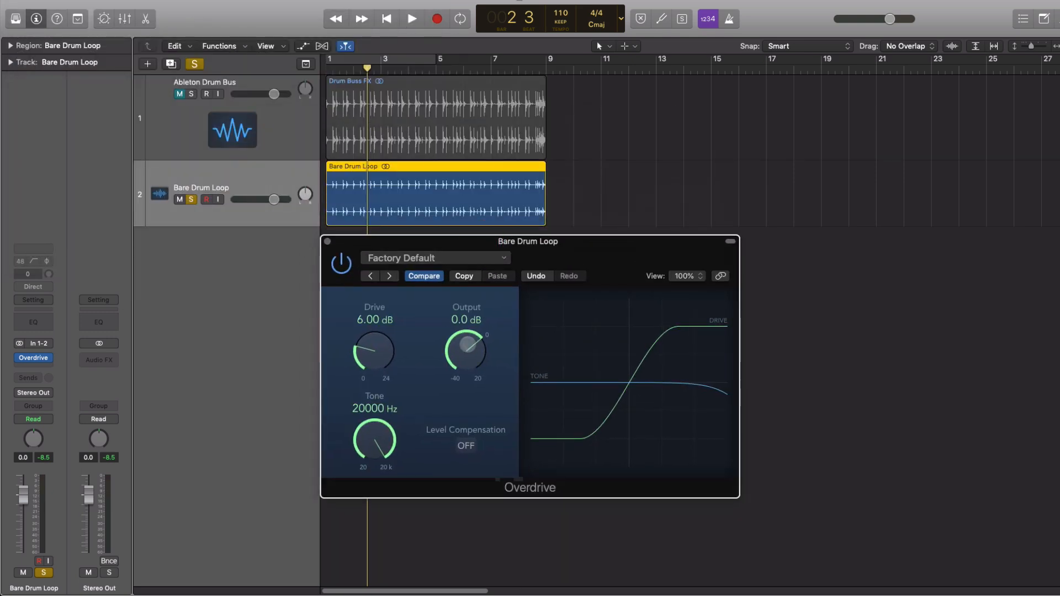
# Set the Overdrive's Drive to 7.00 dB and audition the soloed loop
pyautogui.moveTo(371, 348)
pyautogui.mouseDown()
pyautogui.moveTo(373, 399)
pyautogui.moveTo(385, 331)
pyautogui.moveTo(386, 353)
pyautogui.mouseUp()
pyautogui.press('space')
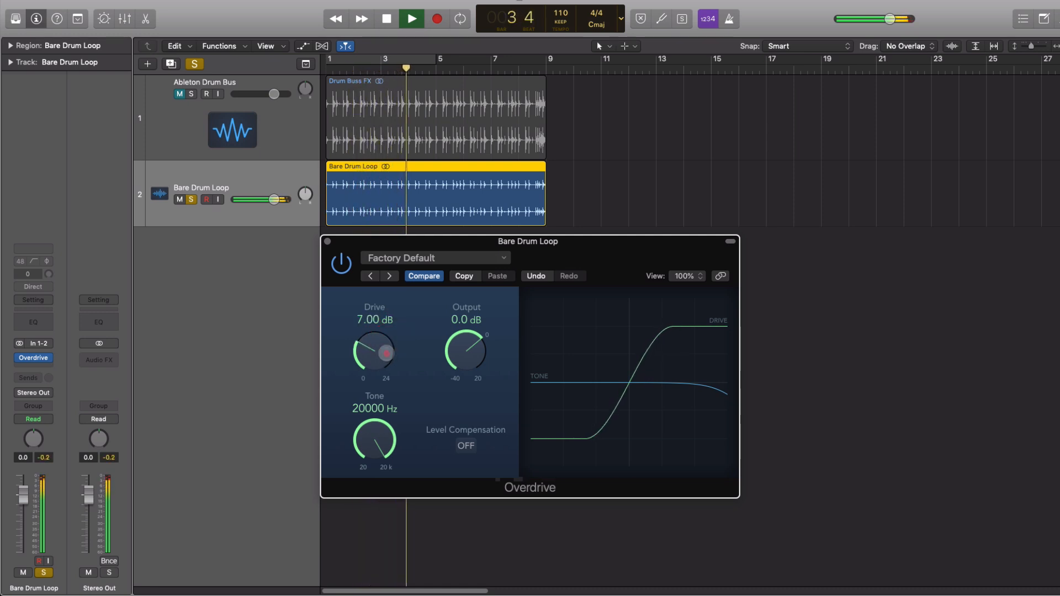
pyautogui.press('space')
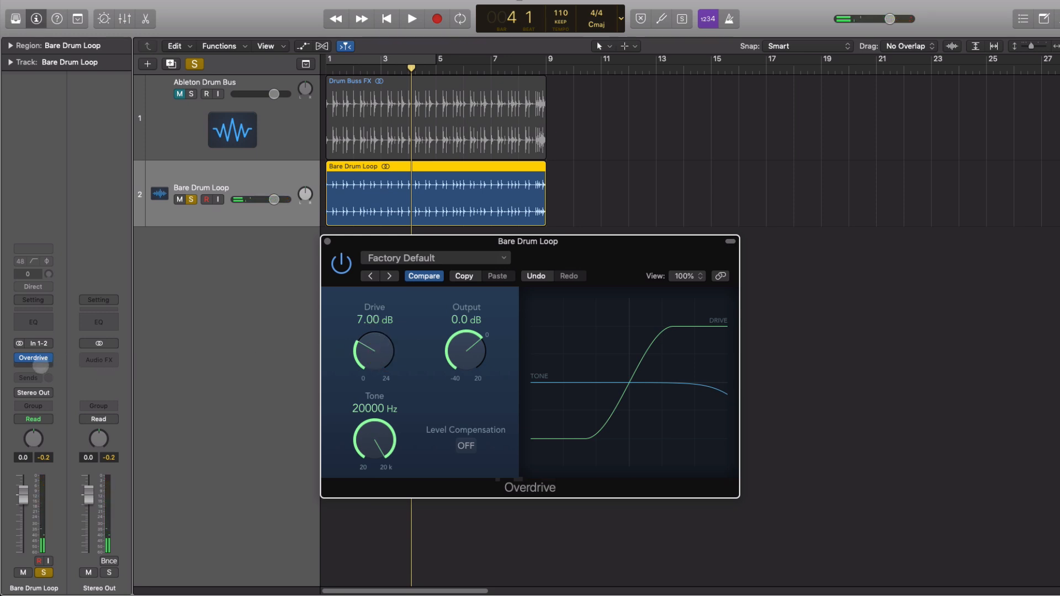
# Insert a stereo Distortion II effect after the Overdrive and move its window beside the Overdrive window
pyautogui.click(41, 366)
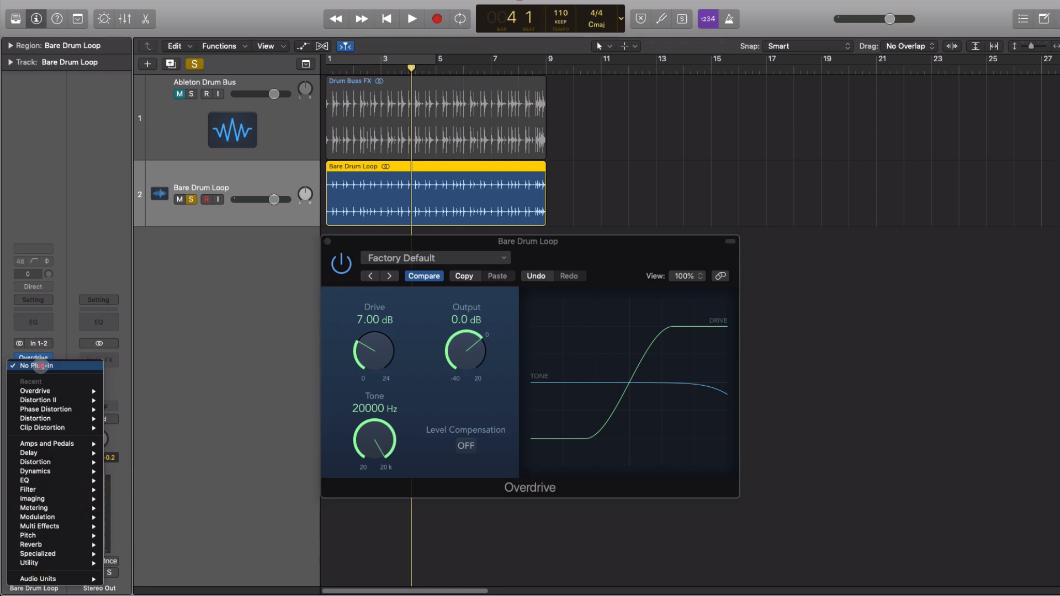
pyautogui.moveTo(67, 463)
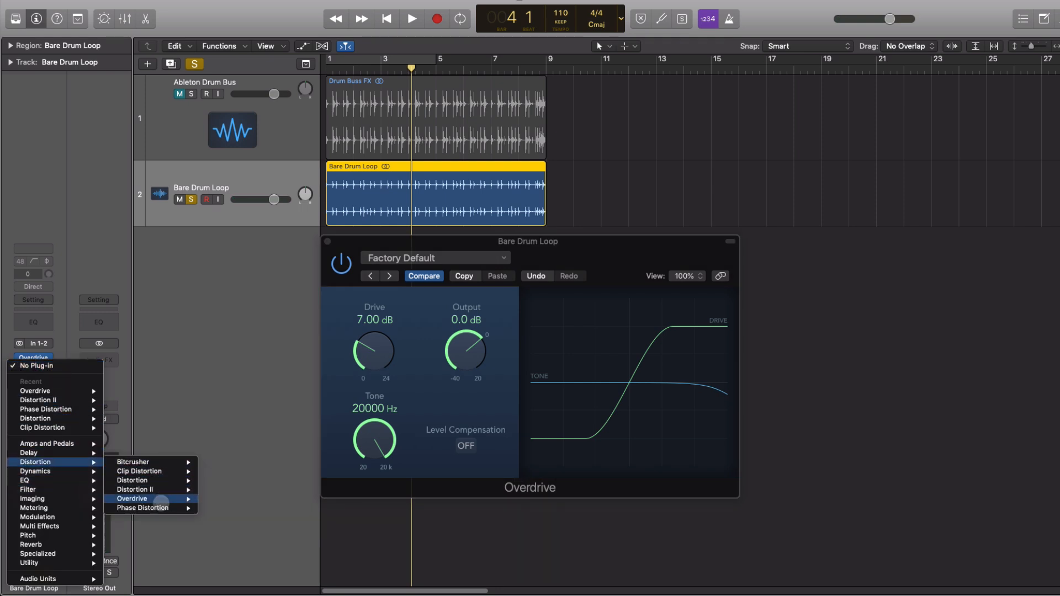
pyautogui.moveTo(162, 490)
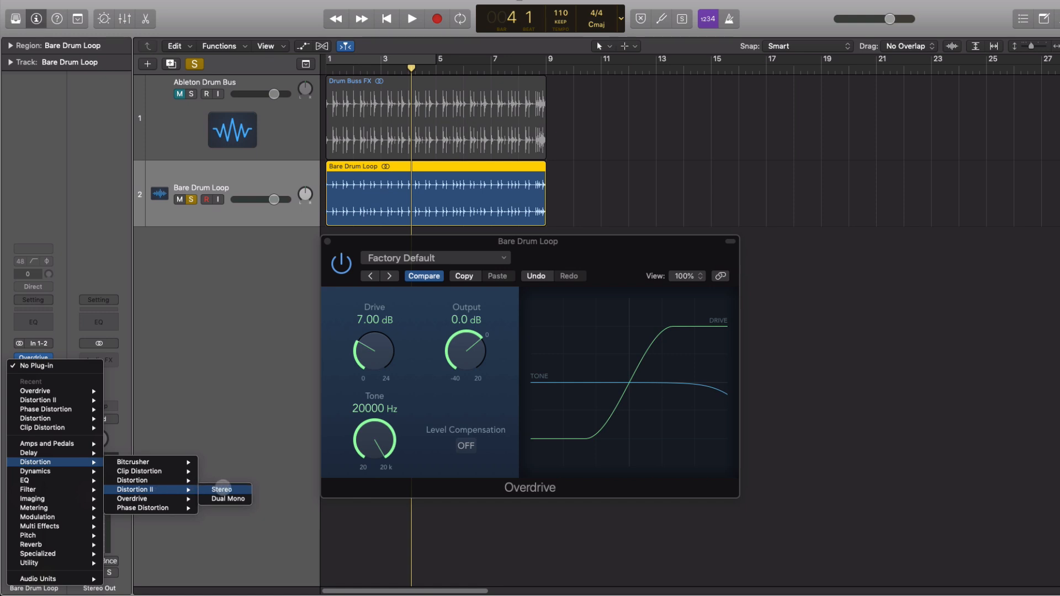
pyautogui.click(223, 489)
pyautogui.moveTo(212, 14); pyautogui.dragTo(734, 151)
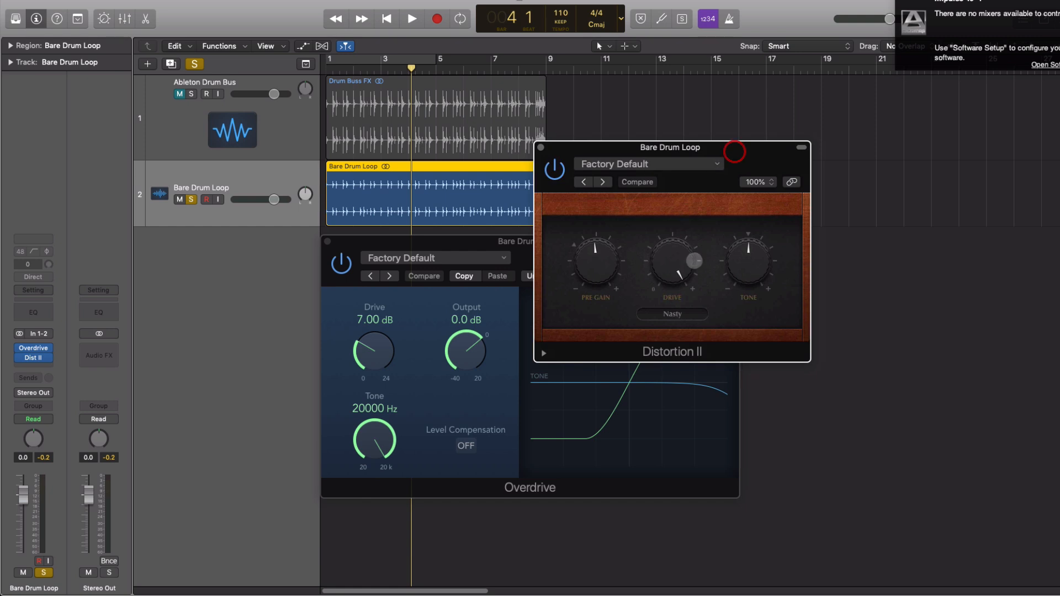
# Lower the Distortion II Pre Gain and change its distortion type to Class AB1 soft
pyautogui.moveTo(597, 260); pyautogui.dragTo(597, 282)
pyautogui.click(670, 317)
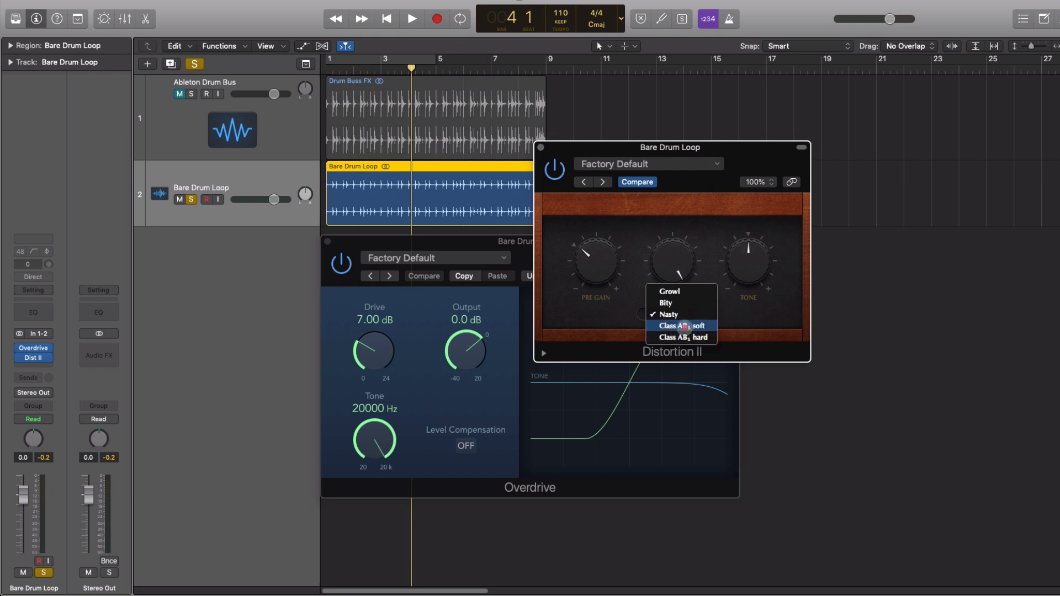
pyautogui.click(694, 326)
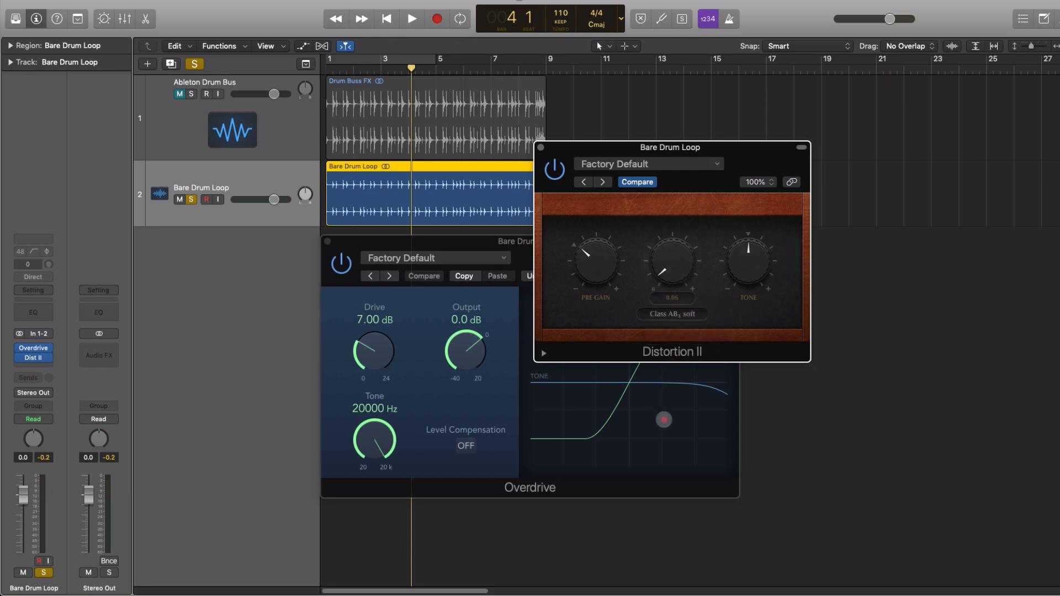
# Set the Distortion II Drive to about 0.42 and trim the Pre Gain slightly during playback
pyautogui.moveTo(684, 268); pyautogui.dragTo(687, 205)
pyautogui.press('space')
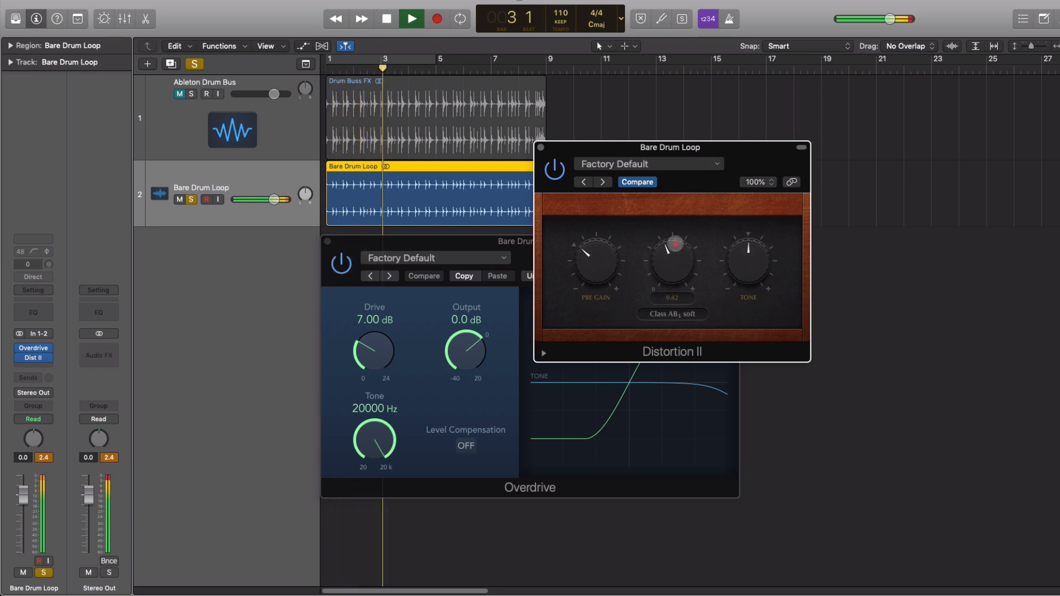
pyautogui.moveTo(609, 257); pyautogui.dragTo(609, 261)
pyautogui.moveTo(759, 264)
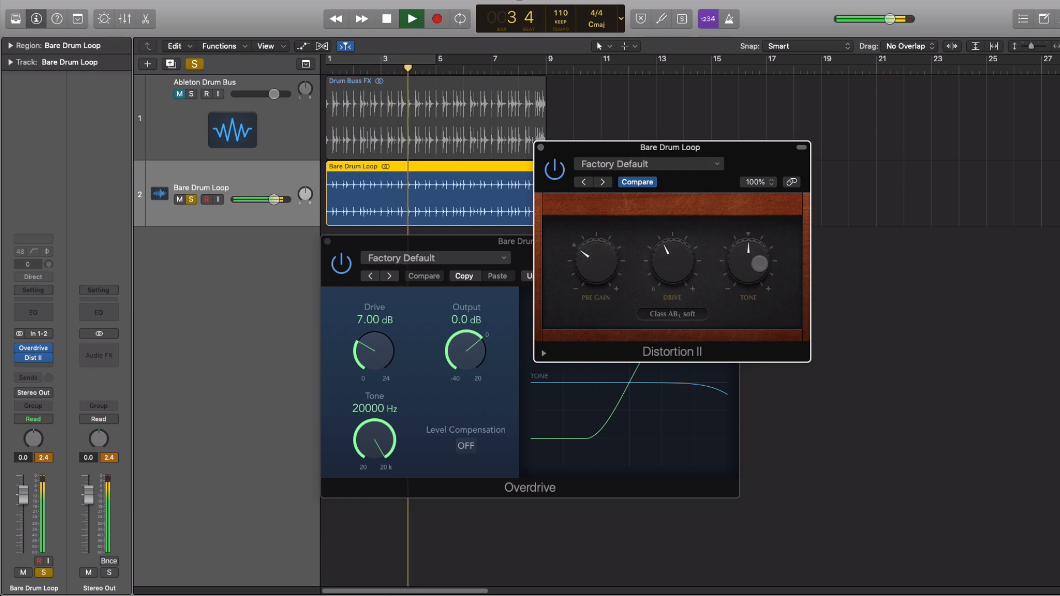
pyautogui.press('space')
# Raise the Distortion II Tone to about 2.50 dB and reduce the Drive slightly during playback
pyautogui.moveTo(755, 266); pyautogui.dragTo(764, 237)
pyautogui.press('space')
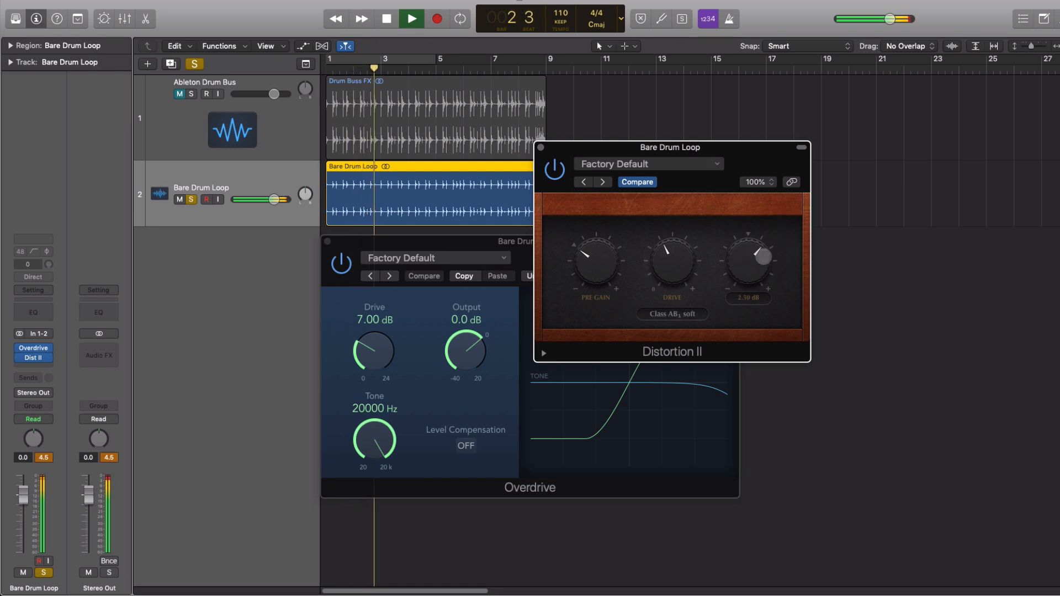
pyautogui.moveTo(688, 269); pyautogui.dragTo(682, 277)
pyautogui.press('space')
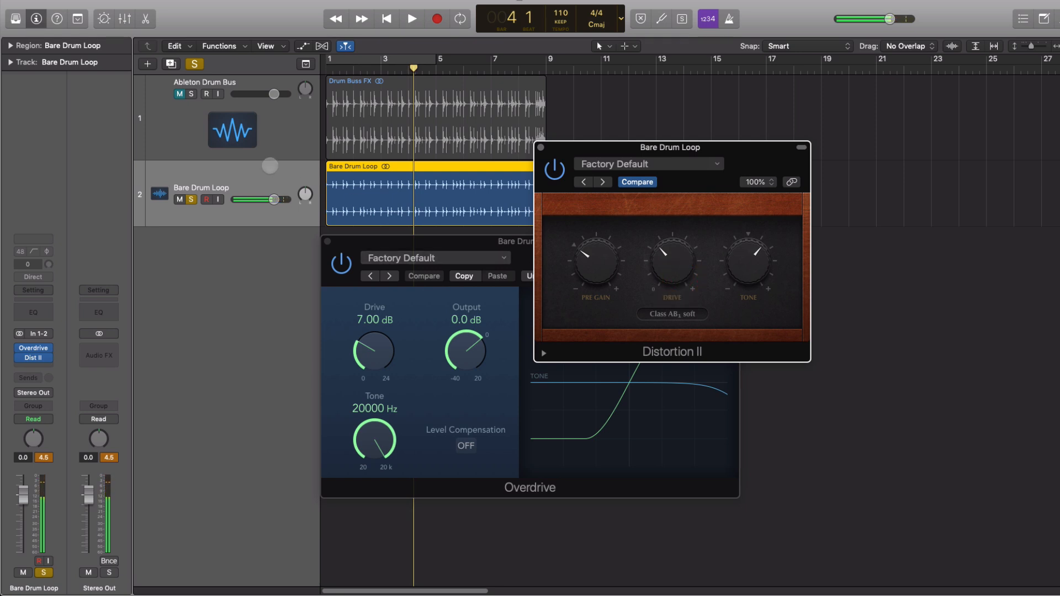
# Solo the Ableton Drum Bus track in place of the Bare Drum Loop and play it for comparison
pyautogui.click(191, 94)
pyautogui.click(192, 202)
pyautogui.press('space')
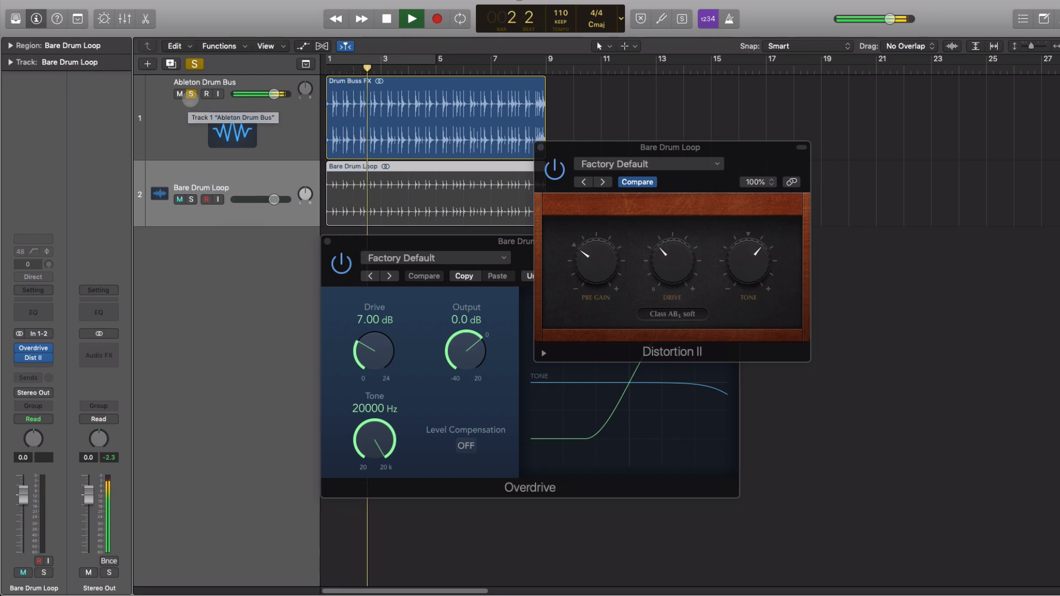
pyautogui.press('space')
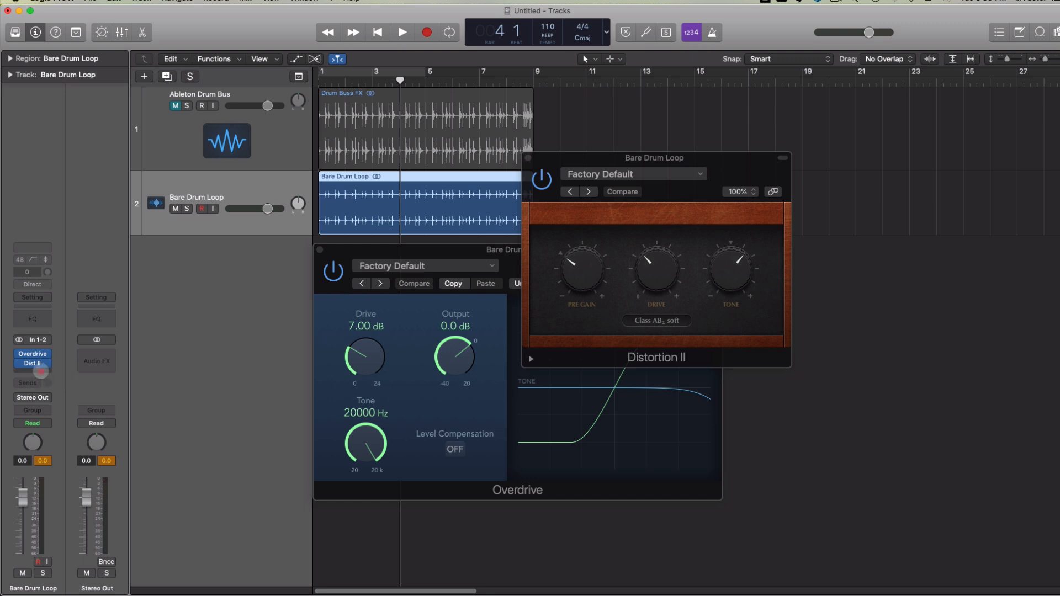
# Insert a stereo Enveloper after Distortion II on the Bare Drum Loop and move its window beside the other plug-ins
pyautogui.click(40, 371)
pyautogui.click(56, 474)
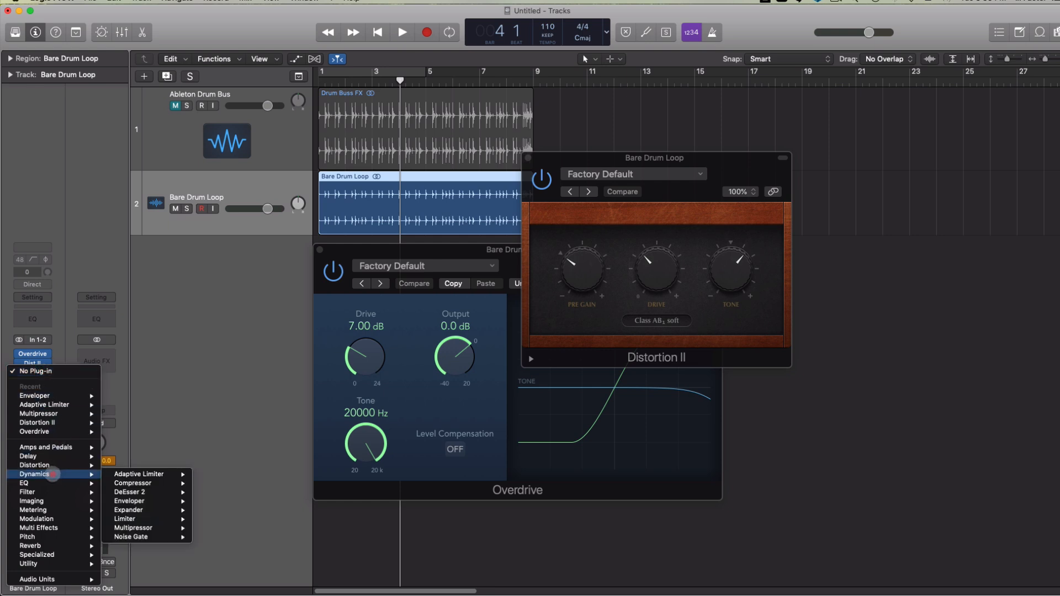
pyautogui.moveTo(138, 502)
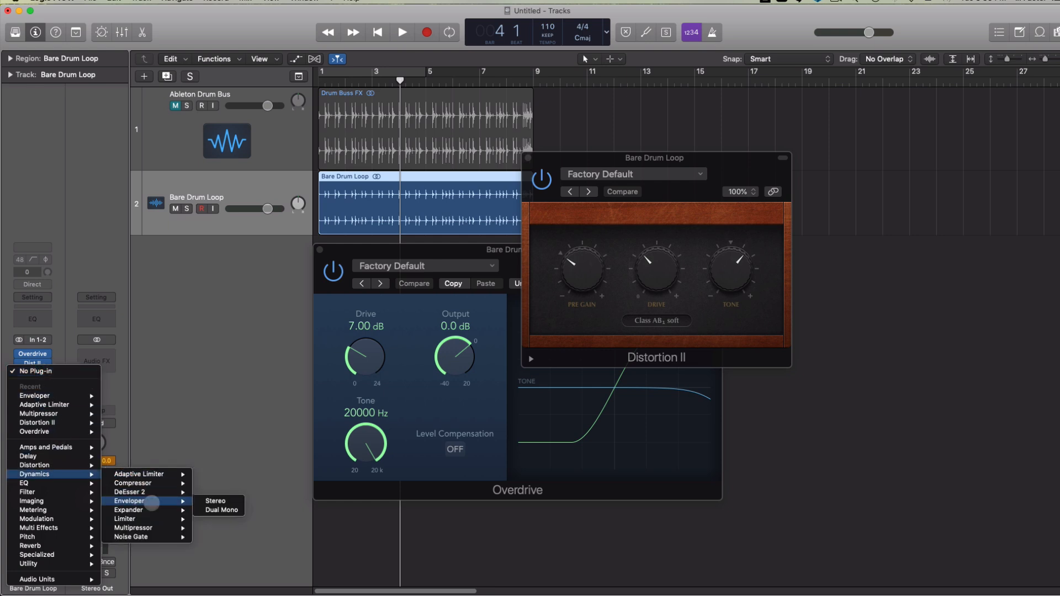
pyautogui.click(216, 501)
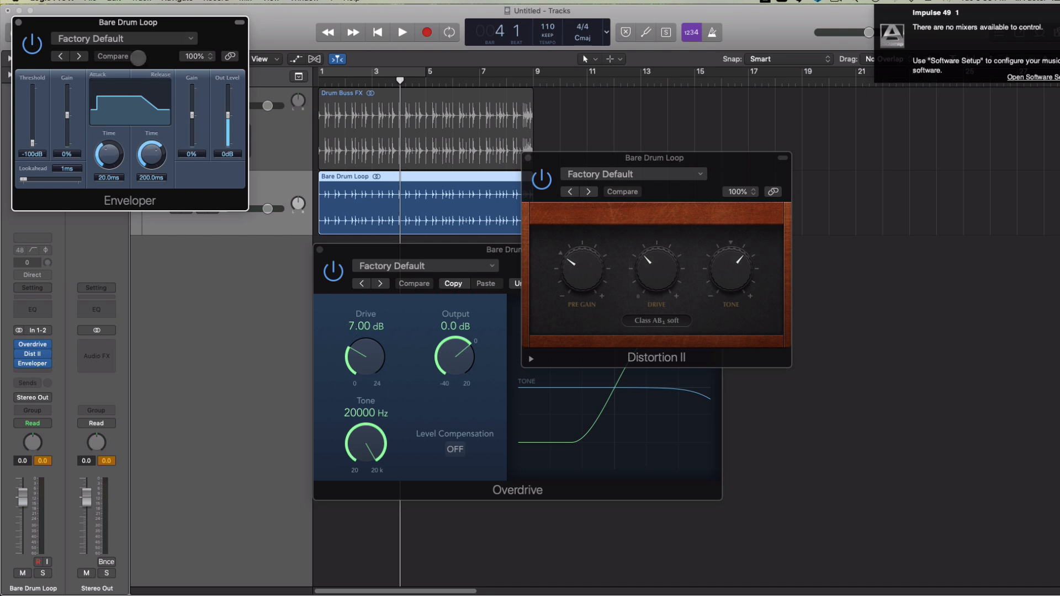
pyautogui.moveTo(132, 19); pyautogui.dragTo(232, 308)
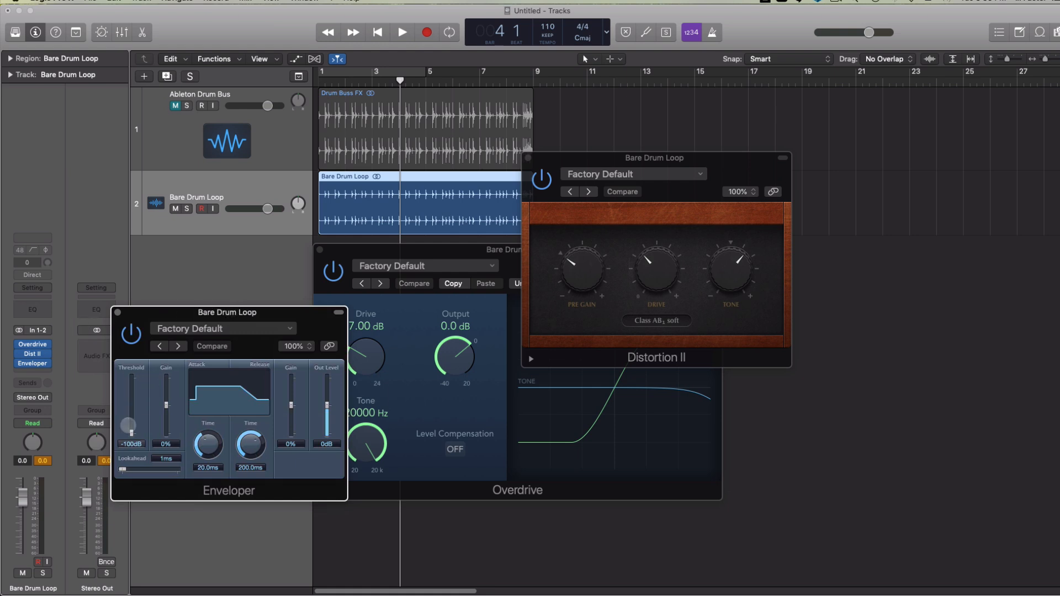
# Set the Enveloper to a -37 dB threshold, 48% attack gain, 9.0 ms attack time and 3.2 ms release time
pyautogui.moveTo(131, 433); pyautogui.dragTo(135, 381)
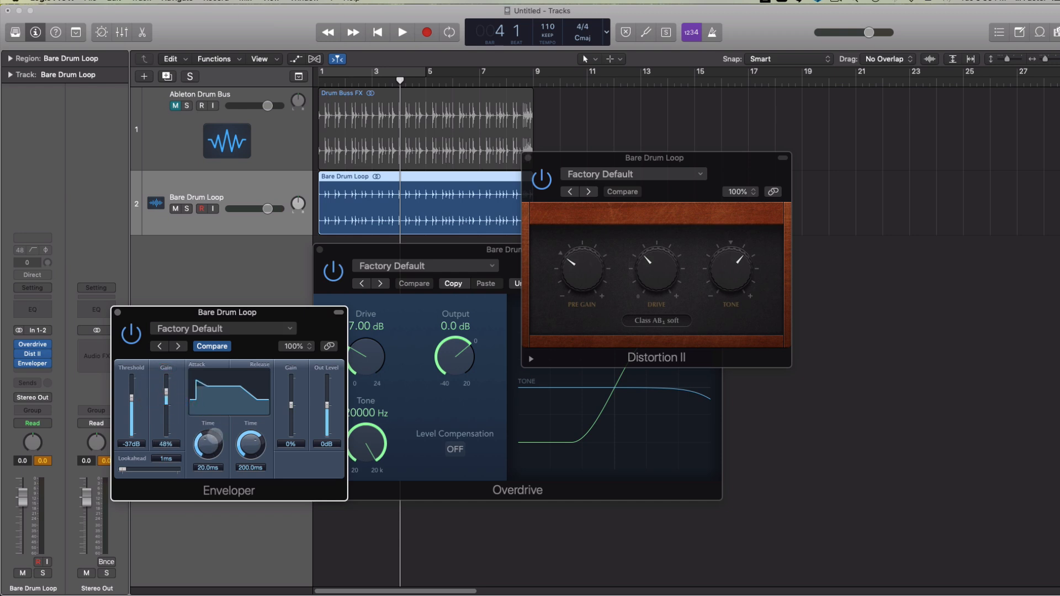
pyautogui.moveTo(209, 461); pyautogui.dragTo(209, 391)
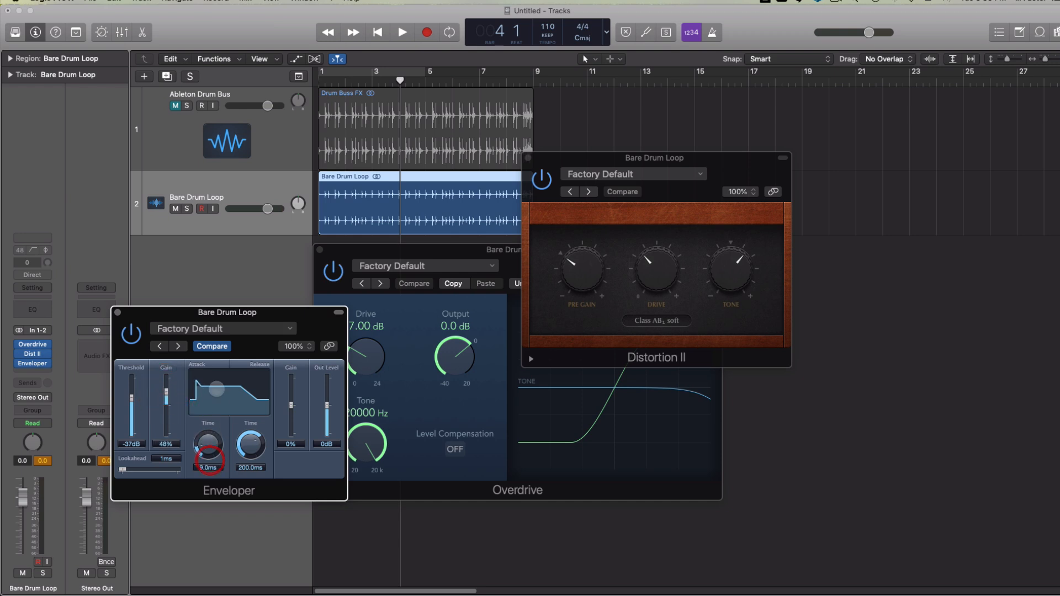
pyautogui.moveTo(256, 441); pyautogui.dragTo(255, 447)
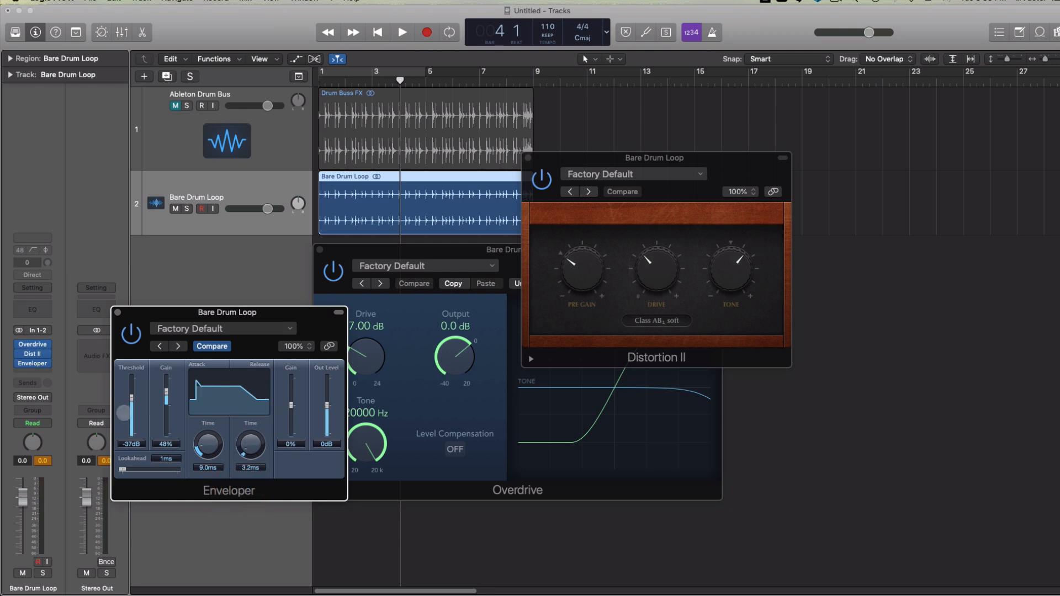
# Reshape the Enveloper to a -72 dB threshold, 80% attack gain, 10.0 ms attack time, 54% release gain and 87.0 ms release time
pyautogui.moveTo(206, 312); pyautogui.dragTo(333, 298)
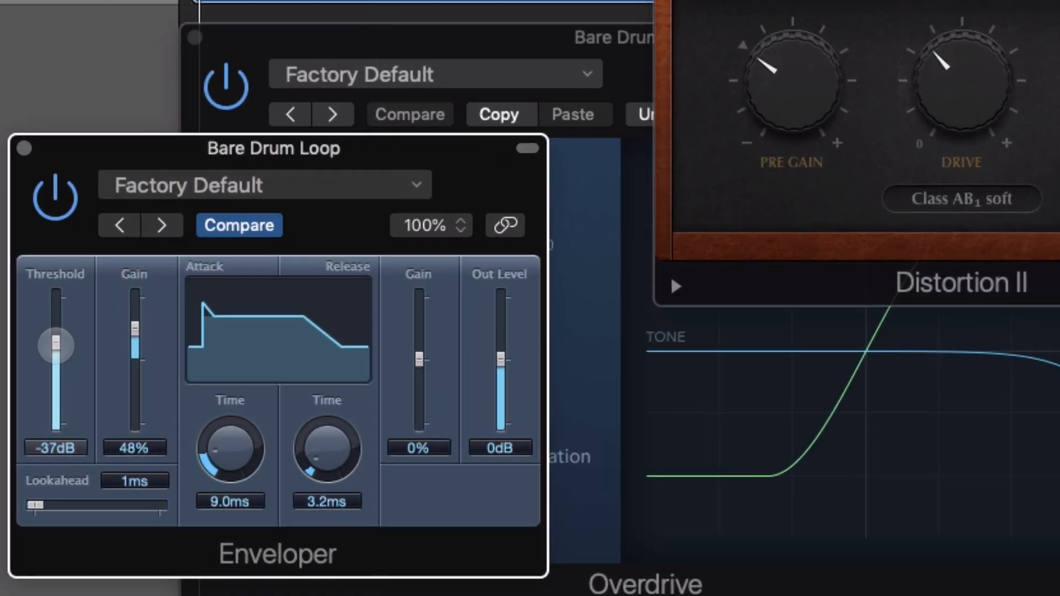
pyautogui.moveTo(56, 345); pyautogui.dragTo(56, 410)
pyautogui.moveTo(135, 326); pyautogui.dragTo(135, 305)
pyautogui.moveTo(231, 444); pyautogui.dragTo(227, 451)
pyautogui.moveTo(59, 399); pyautogui.dragTo(64, 375)
pyautogui.moveTo(327, 444); pyautogui.dragTo(331, 390)
pyautogui.moveTo(230, 444); pyautogui.dragTo(230, 433)
pyautogui.moveTo(419, 360); pyautogui.dragTo(419, 329)
pyautogui.moveTo(324, 460); pyautogui.dragTo(330, 428)
pyautogui.moveTo(419, 330); pyautogui.dragTo(419, 326)
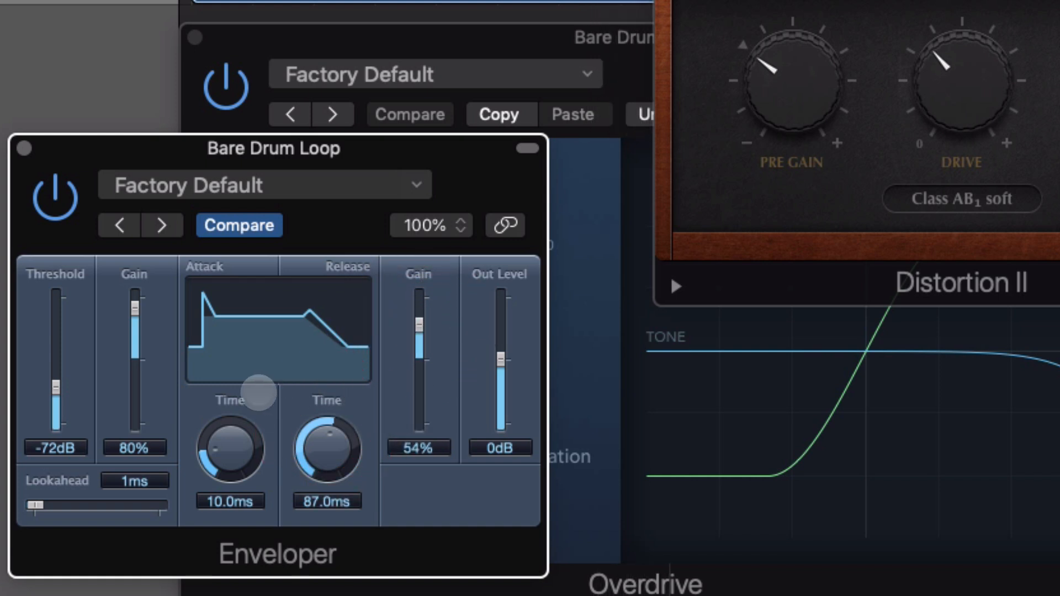
# Fine-tune the Enveloper threshold to -67 dB and the release time to 69.0 ms
pyautogui.moveTo(56, 387); pyautogui.dragTo(56, 380)
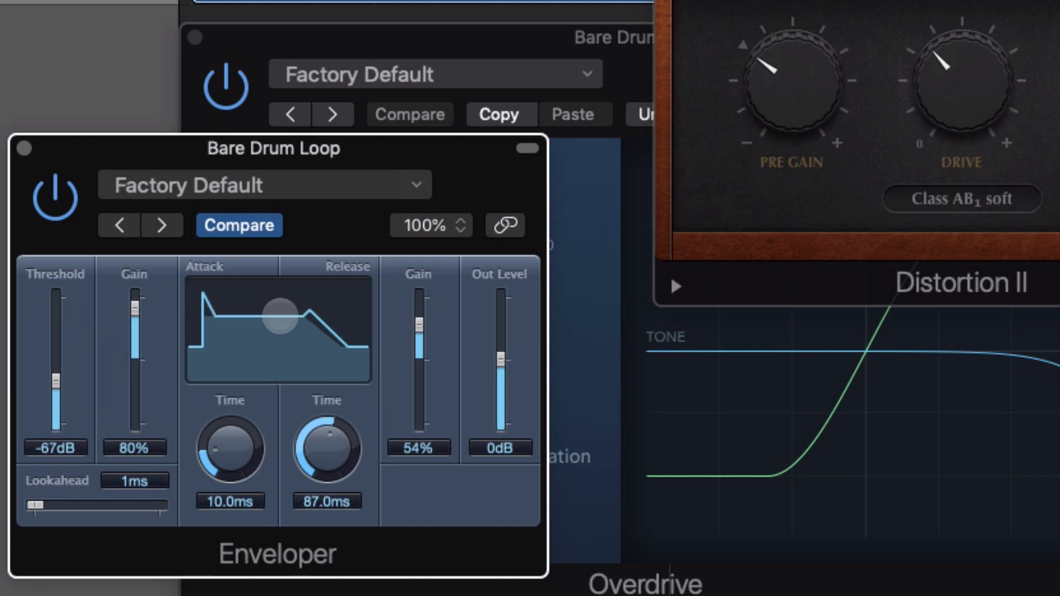
pyautogui.moveTo(329, 442); pyautogui.dragTo(336, 433)
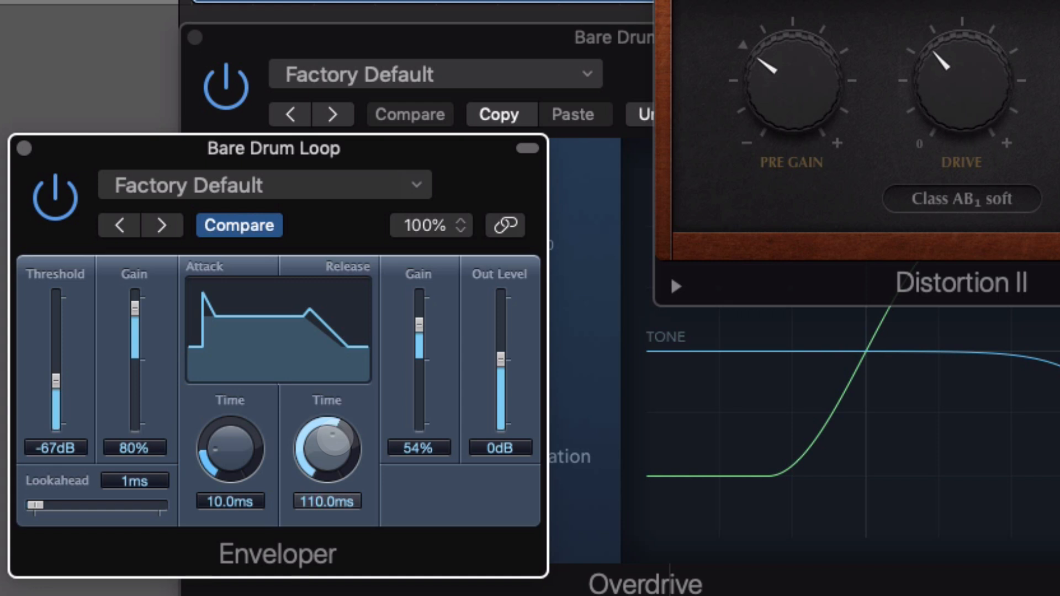
pyautogui.moveTo(342, 434); pyautogui.dragTo(339, 455)
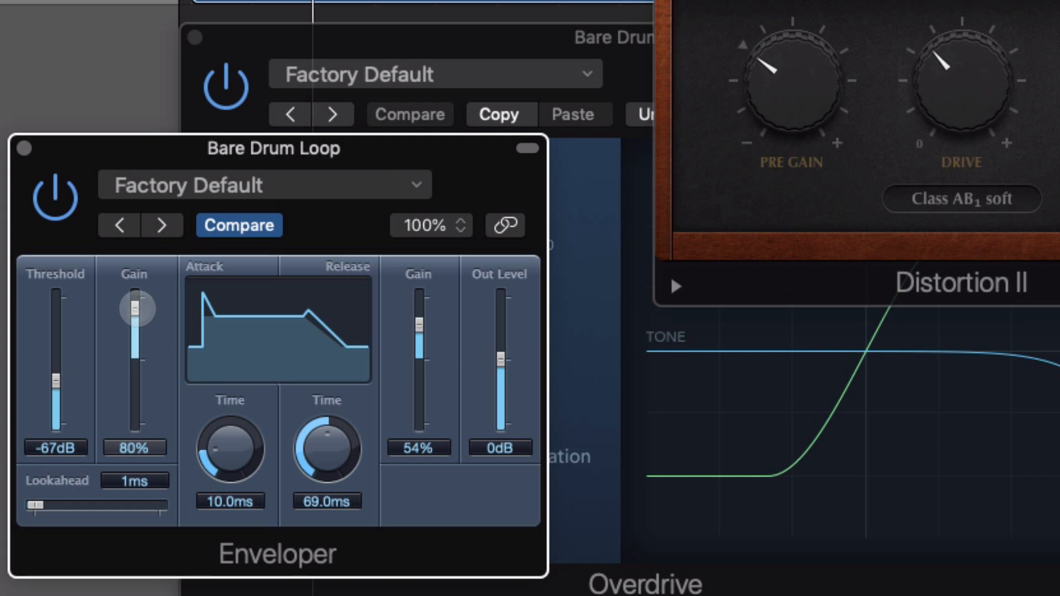
# Set both Enveloper gains to -100%, the threshold to -94 dB, the attack time to 137.0 ms and the release time to 590.0 ms
pyautogui.moveTo(135, 300); pyautogui.dragTo(127, 423)
pyautogui.moveTo(421, 320); pyautogui.dragTo(421, 426)
pyautogui.moveTo(46, 373); pyautogui.dragTo(53, 413)
pyautogui.moveTo(230, 448); pyautogui.dragTo(246, 326)
pyautogui.moveTo(334, 469); pyautogui.dragTo(337, 390)
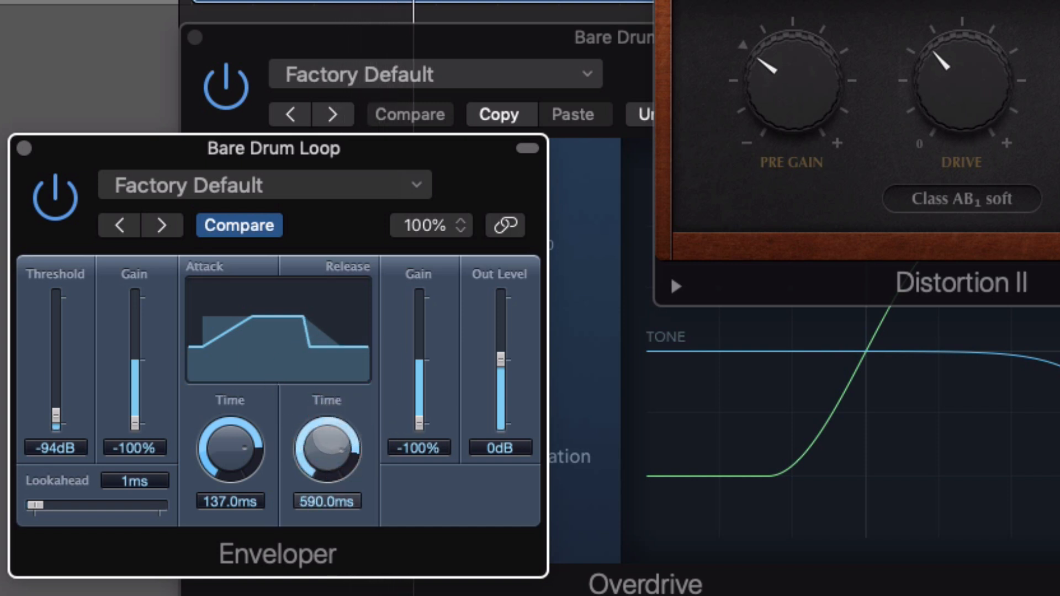
# Set the Enveloper to 42% attack gain, 14.5 ms attack time, 9.6 ms release time and 58% release gain
pyautogui.click(54, 377)
pyautogui.moveTo(135, 407); pyautogui.dragTo(130, 305)
pyautogui.moveTo(231, 444); pyautogui.dragTo(227, 535)
pyautogui.moveTo(289, 502); pyautogui.dragTo(308, 562)
pyautogui.moveTo(419, 422); pyautogui.dragTo(421, 318)
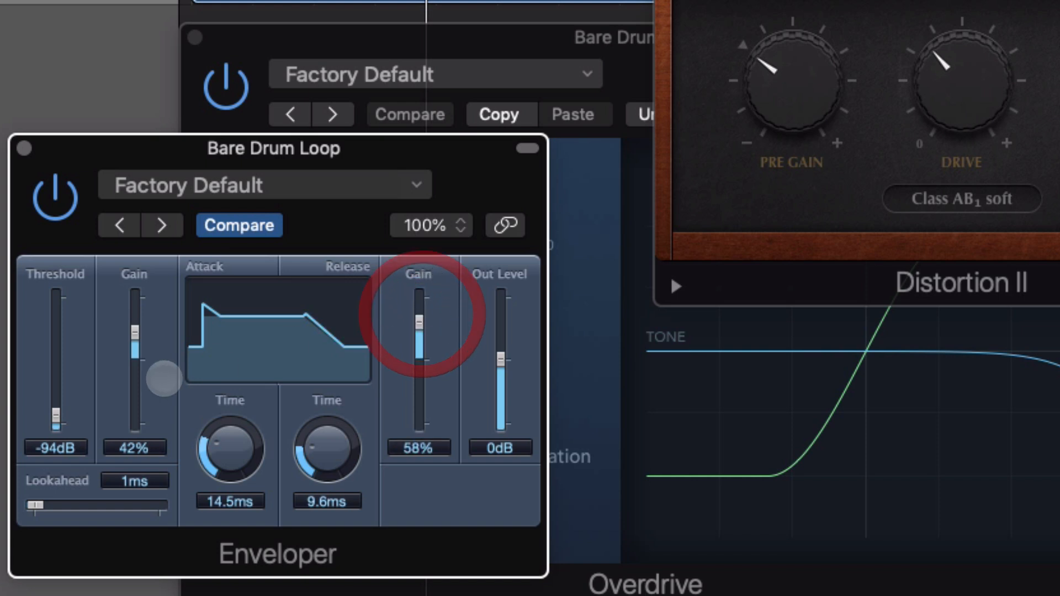
# Set the Enveloper threshold to -48 dB and its attack gain to 40%
pyautogui.moveTo(56, 417); pyautogui.dragTo(55, 366)
pyautogui.moveTo(136, 326); pyautogui.dragTo(134, 333)
pyautogui.moveTo(52, 367); pyautogui.dragTo(54, 355)
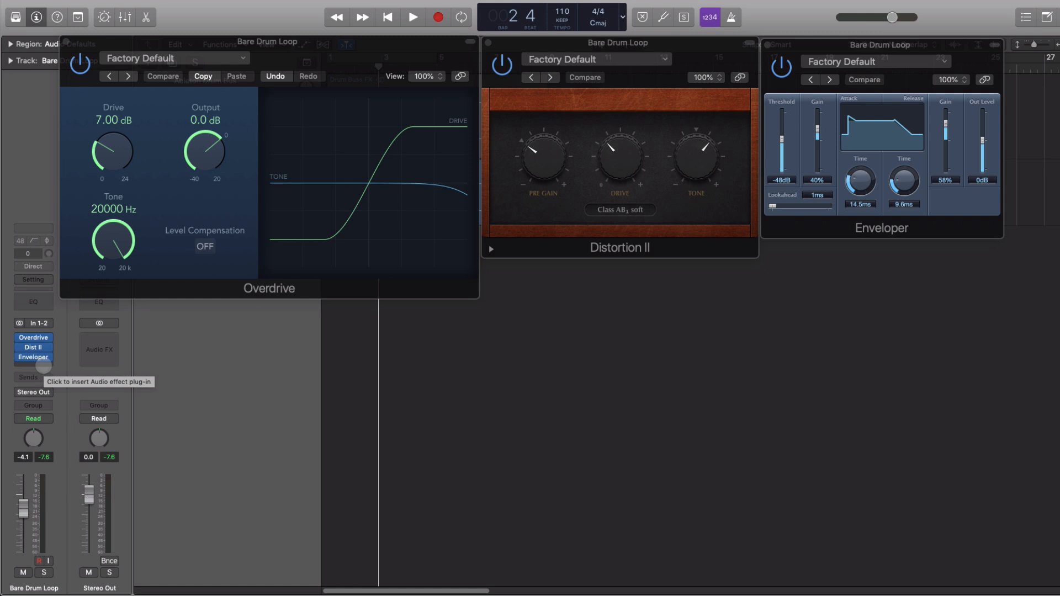
# Insert the SubBass effect after the Enveloper on the Bare Drum Loop track and place its window below the other plug-ins
pyautogui.click(44, 365)
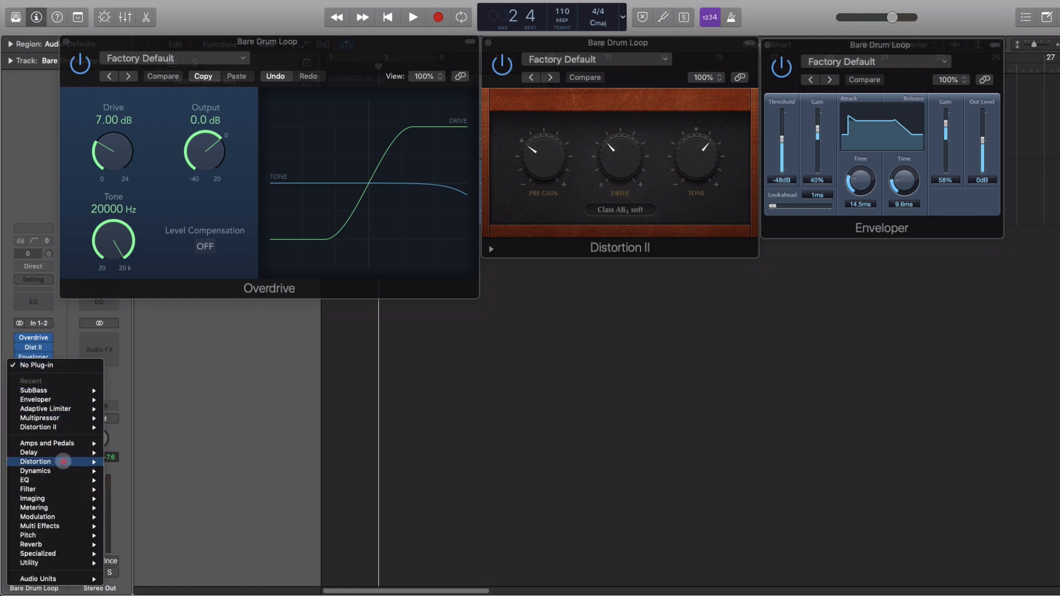
pyautogui.moveTo(49, 552)
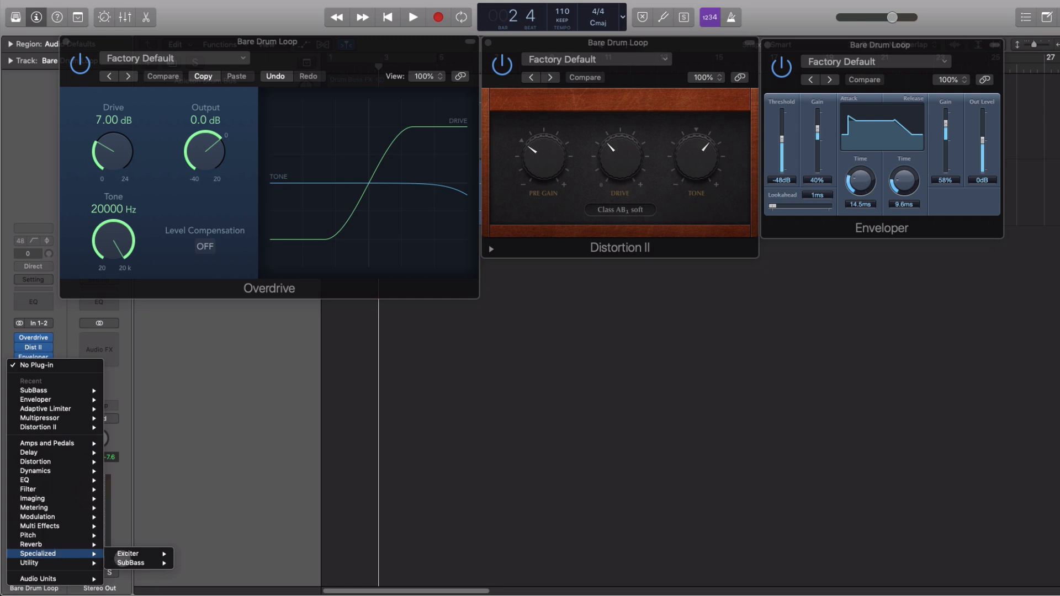
pyautogui.moveTo(129, 565)
pyautogui.click(213, 563)
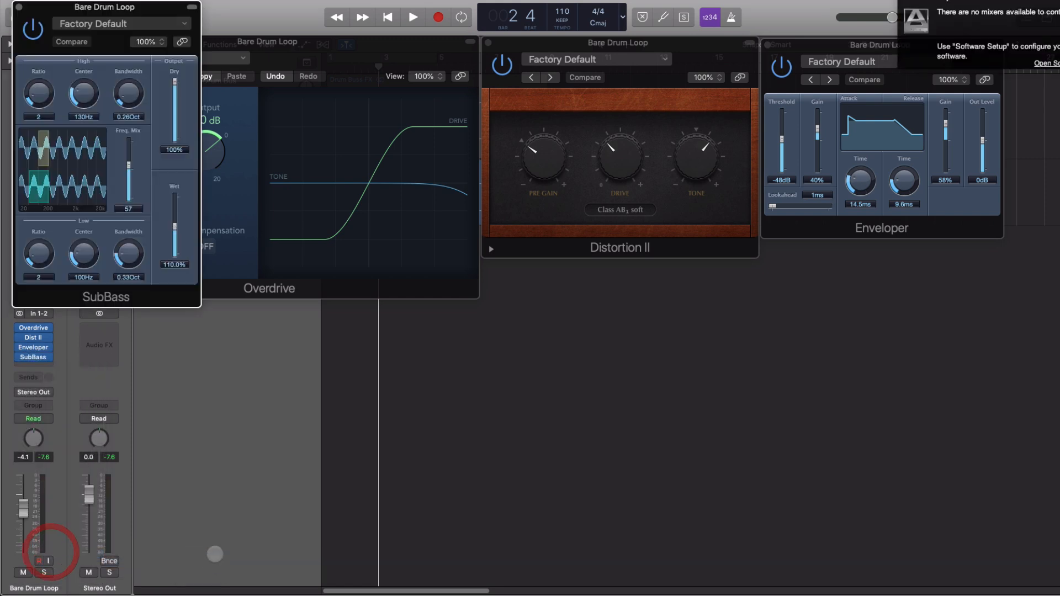
pyautogui.moveTo(166, 22); pyautogui.dragTo(500, 247)
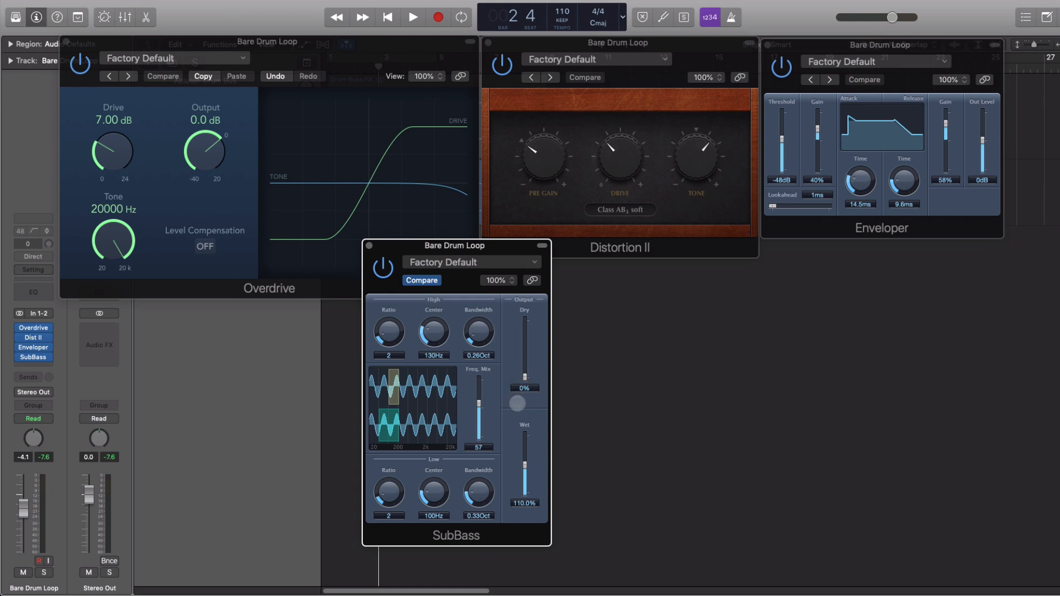
# Set the SubBass wet level to 130%, low center to 52 Hz, frequency mix to 50 and high center to 61 Hz
pyautogui.moveTo(524, 469); pyautogui.dragTo(524, 465)
pyautogui.press('space')
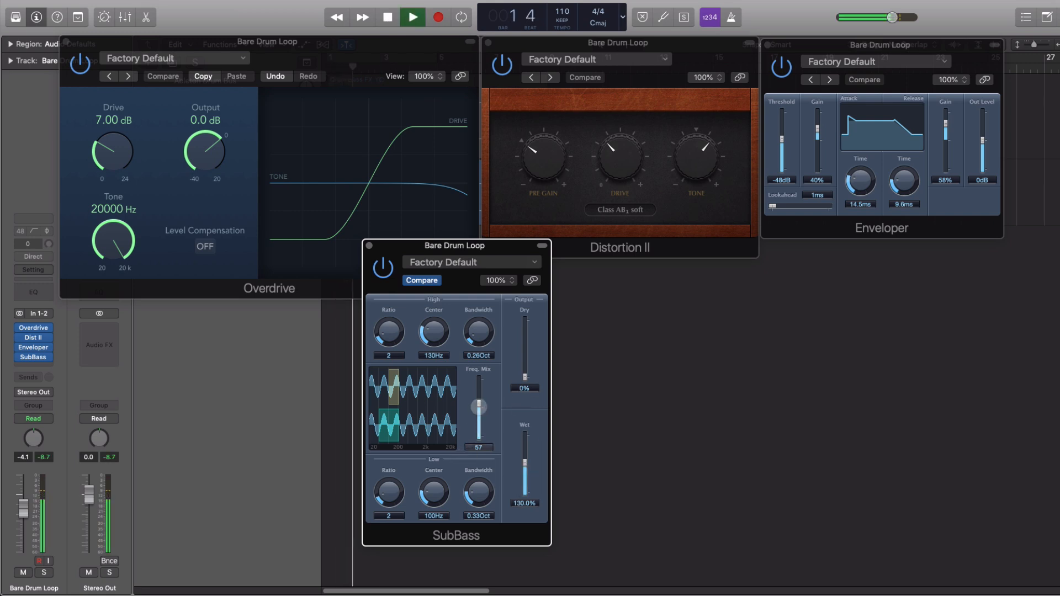
pyautogui.press('space')
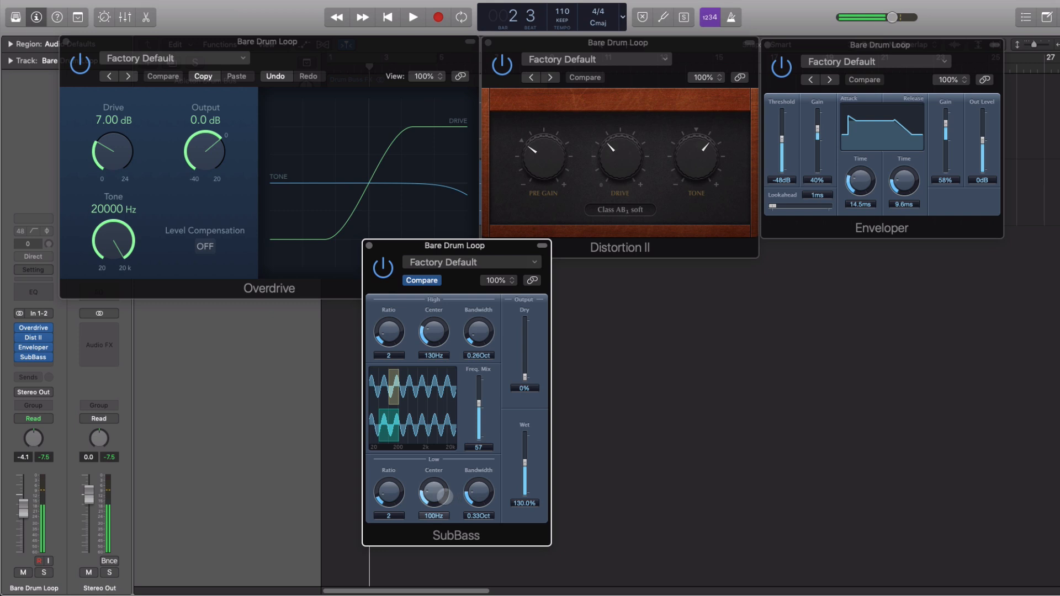
pyautogui.moveTo(432, 497); pyautogui.dragTo(434, 492)
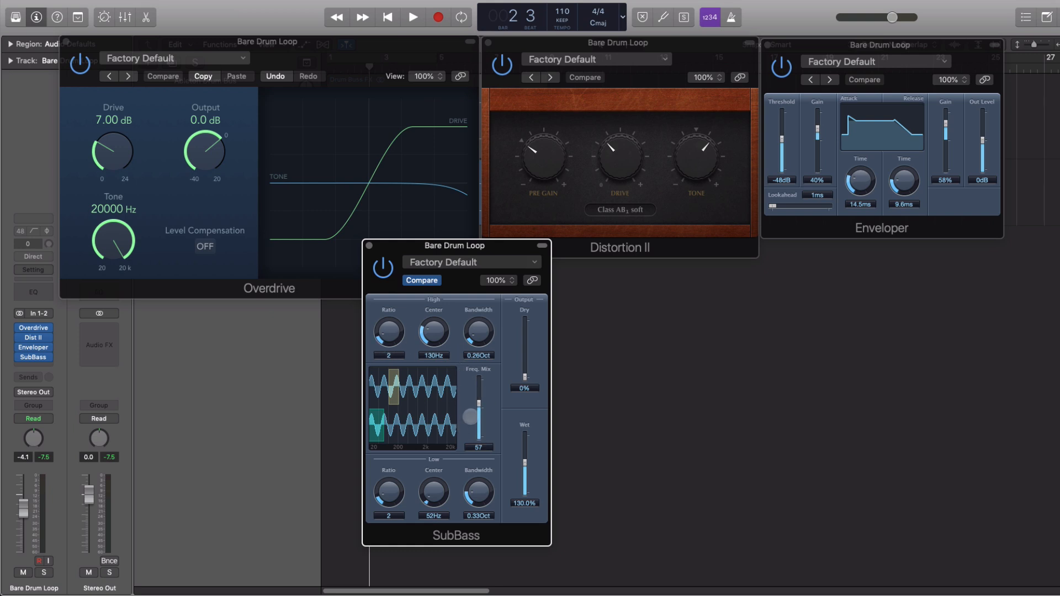
pyautogui.moveTo(483, 369)
pyautogui.mouseDown()
pyautogui.moveTo(480, 433)
pyautogui.moveTo(484, 361)
pyautogui.mouseUp()
pyautogui.moveTo(434, 335); pyautogui.dragTo(431, 351)
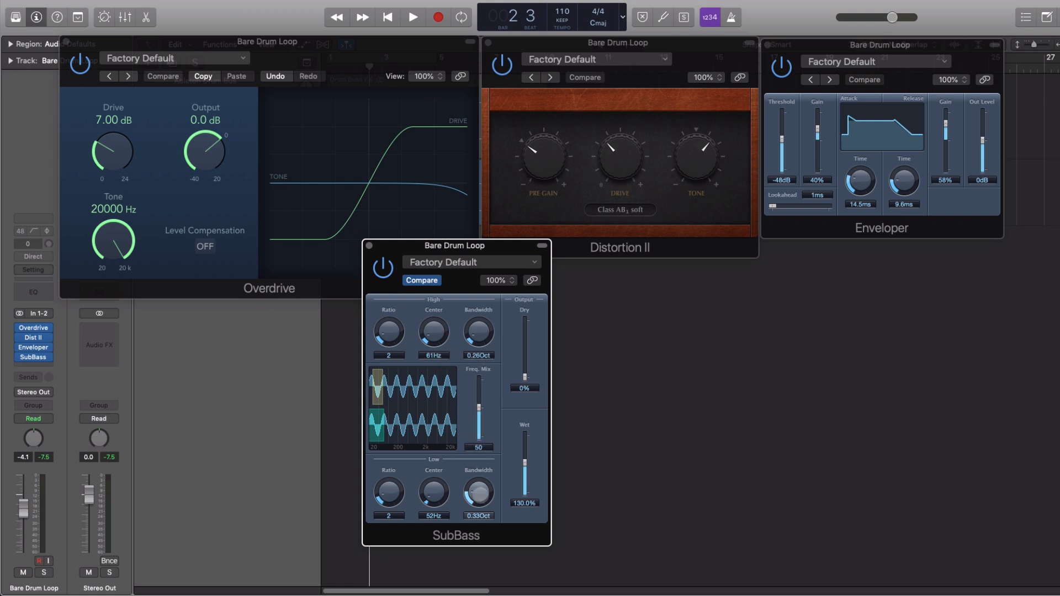
# Set the SubBass dry level to 100% and wet level to 361% during playback, and compare the sound with the effect bypassed
pyautogui.moveTo(531, 331); pyautogui.dragTo(524, 319)
pyautogui.moveTo(525, 462); pyautogui.dragTo(525, 528)
pyautogui.press('space')
pyautogui.moveTo(525, 490); pyautogui.dragTo(525, 448)
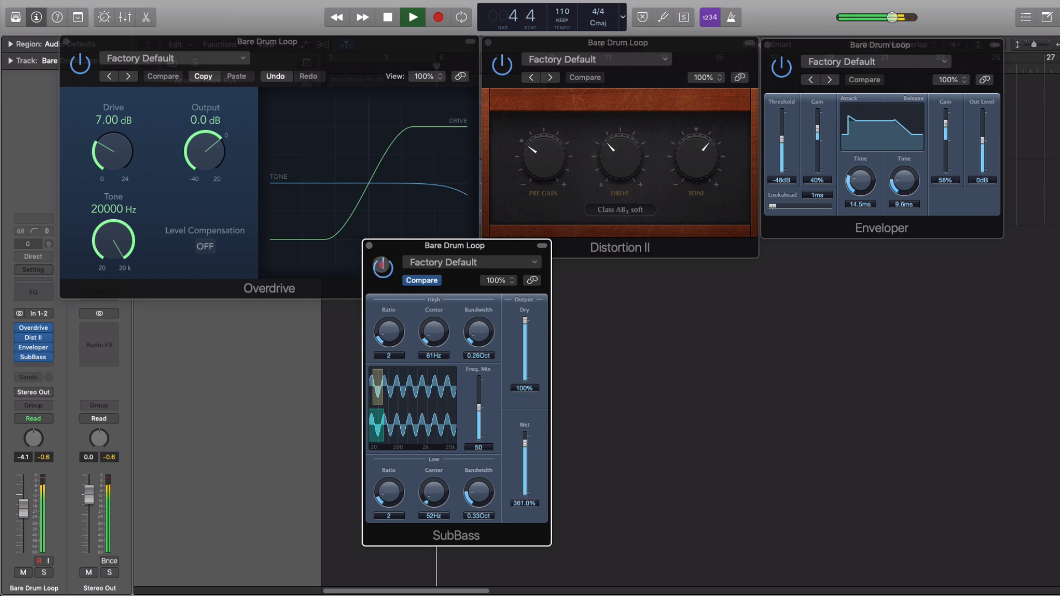
pyautogui.click(383, 268)
pyautogui.click(383, 268)
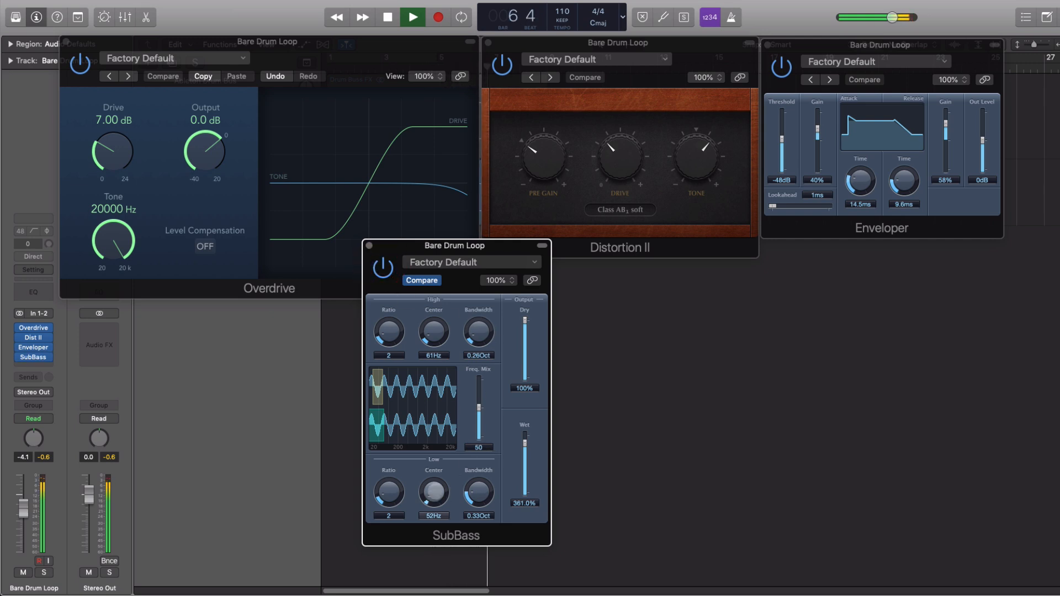
# Set the SubBass frequency mix to 64, low center to 56 Hz and low bandwidth to 0.43 Oct, and close its window
pyautogui.moveTo(478, 408); pyautogui.dragTo(479, 396)
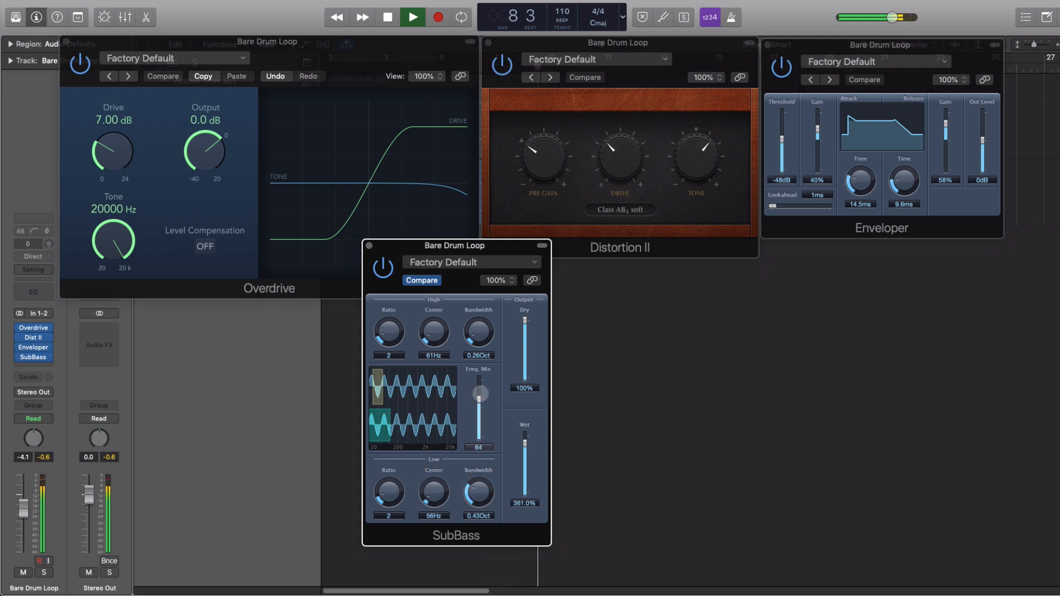
pyautogui.press('space')
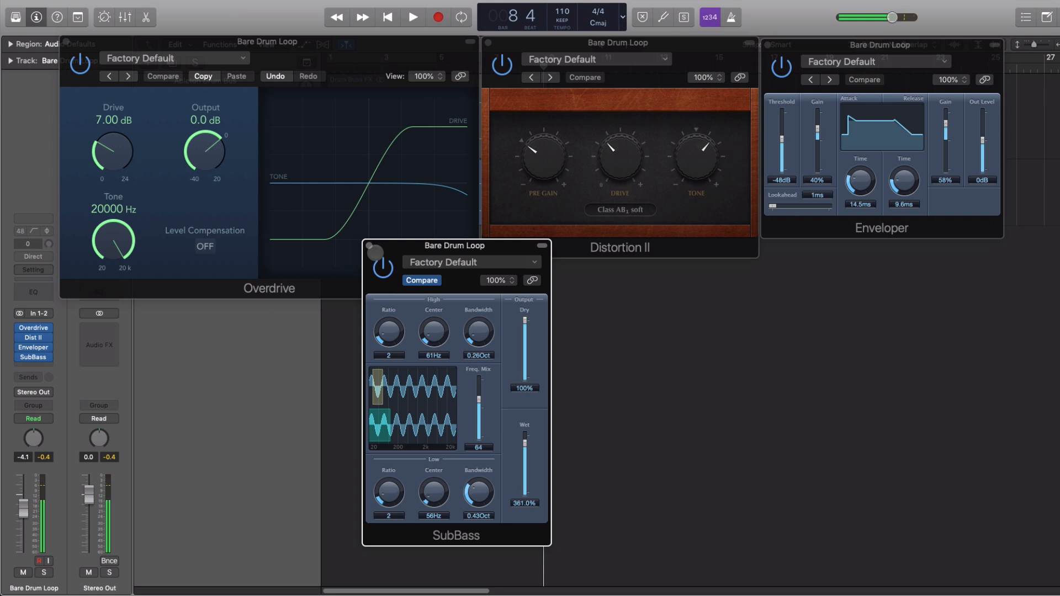
pyautogui.click(369, 245)
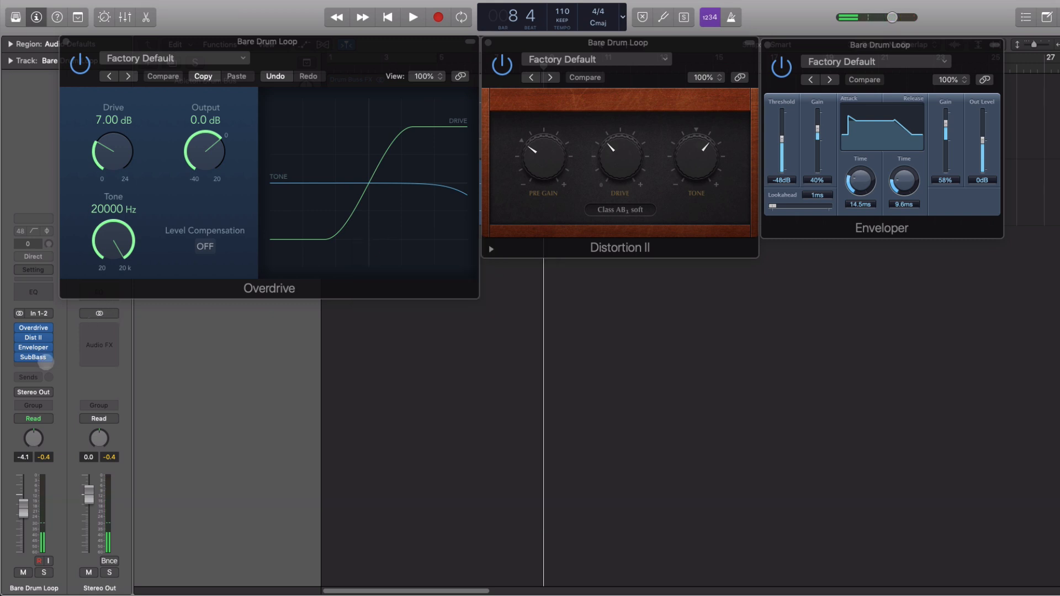
# Insert a Compressor after SubBass on the Bare Drum Loop track and move its window away from the channel strip
pyautogui.click(43, 364)
pyautogui.moveTo(67, 462)
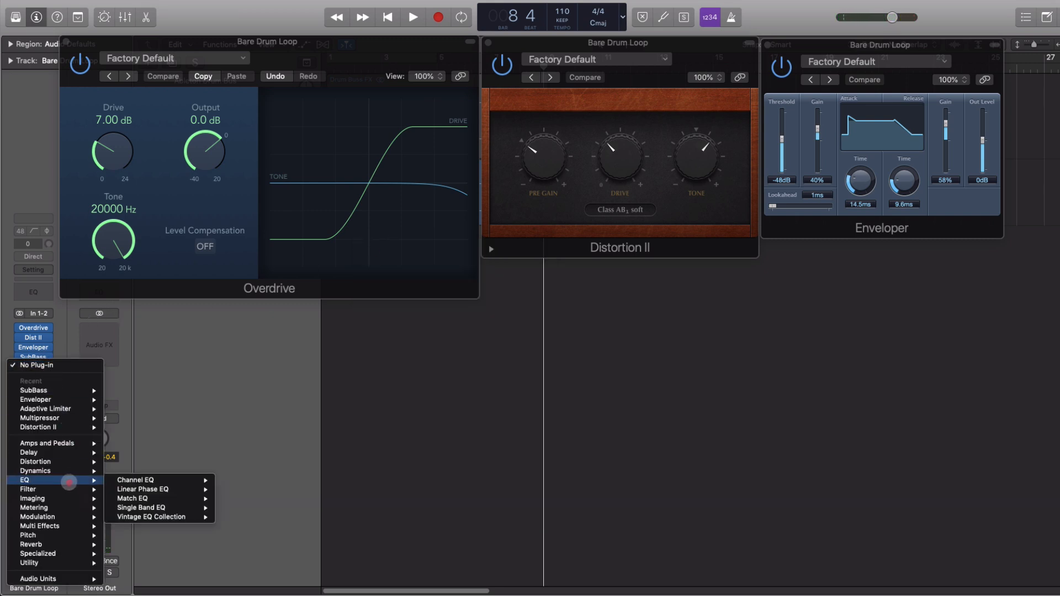
pyautogui.moveTo(156, 479)
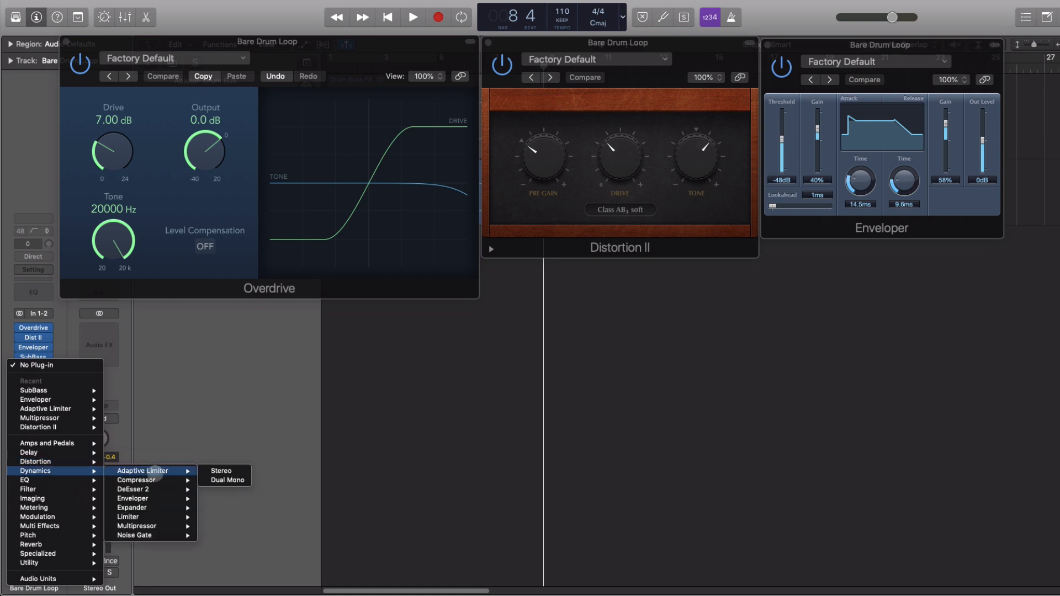
pyautogui.click(212, 479)
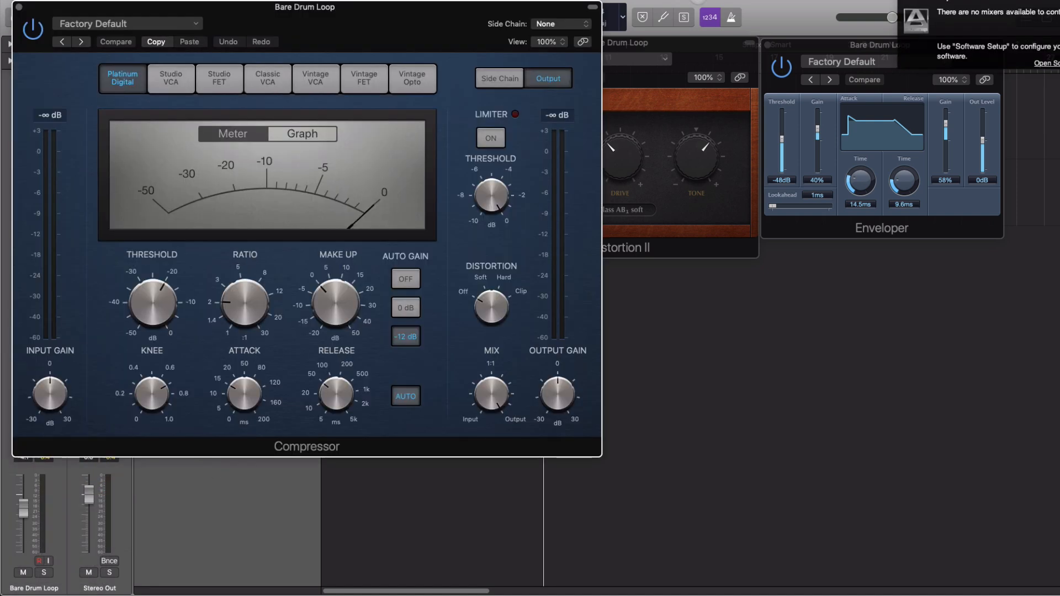
pyautogui.moveTo(428, 10); pyautogui.dragTo(727, 132)
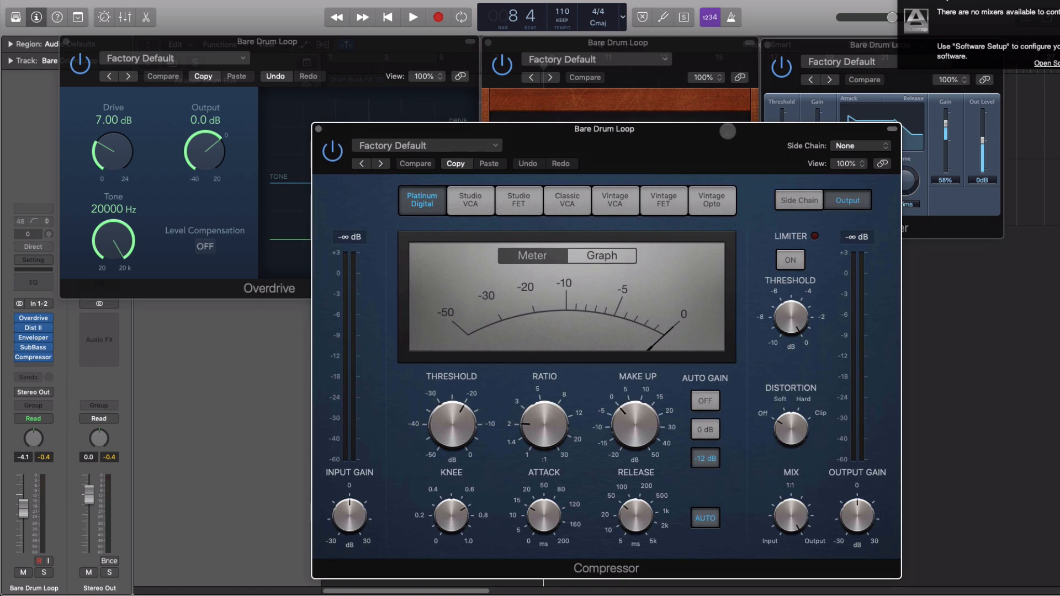
# Turn off the Compressor's auto release and auto gain, and set its threshold to -10.5 dB while the loop plays
pyautogui.click(705, 519)
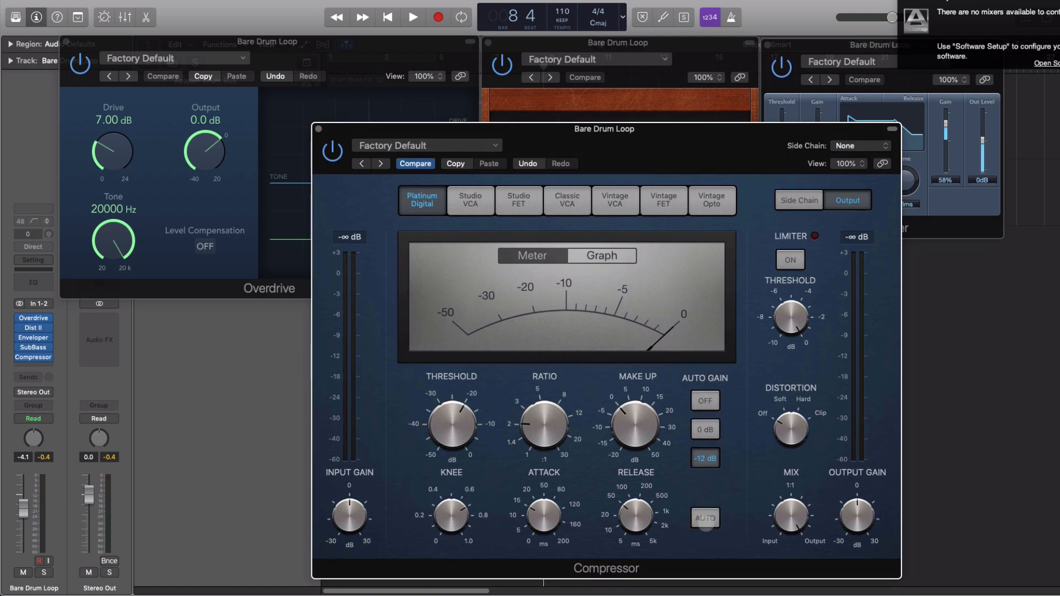
pyautogui.click(705, 403)
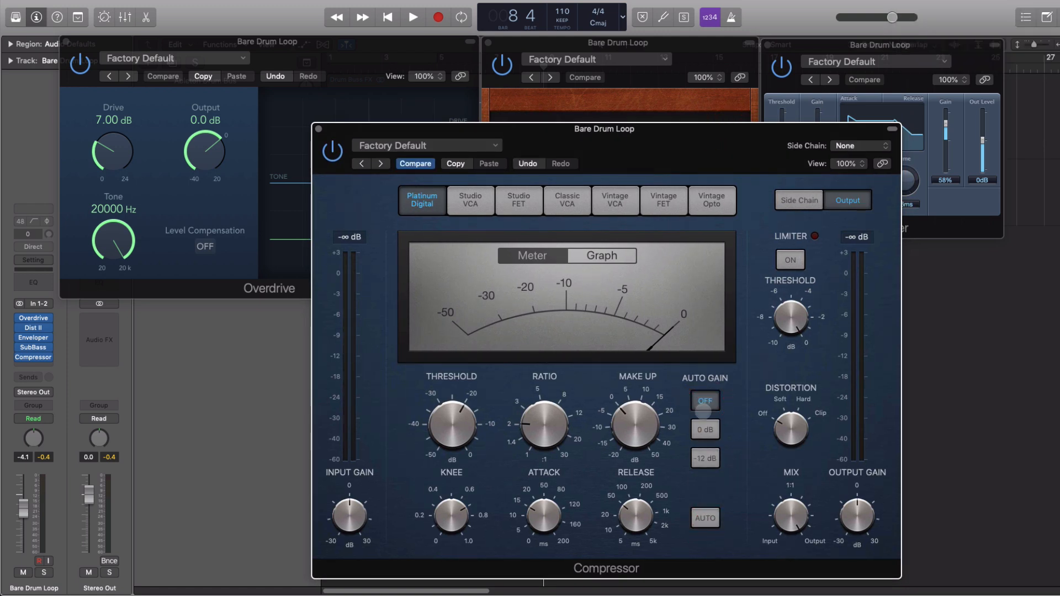
pyautogui.moveTo(461, 425)
pyautogui.press('space')
pyautogui.moveTo(461, 425)
pyautogui.mouseDown()
pyautogui.moveTo(462, 399)
pyautogui.moveTo(454, 425)
pyautogui.mouseUp()
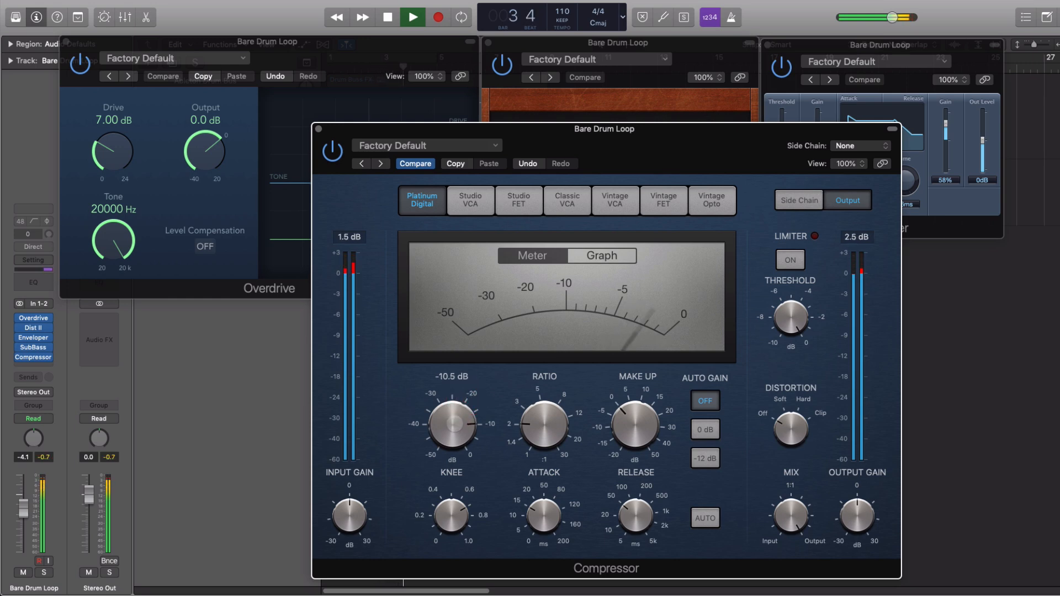
# Set the Compressor attack to 134.0 ms and its release to 12.0 ms, and replay the loop
pyautogui.click(545, 427)
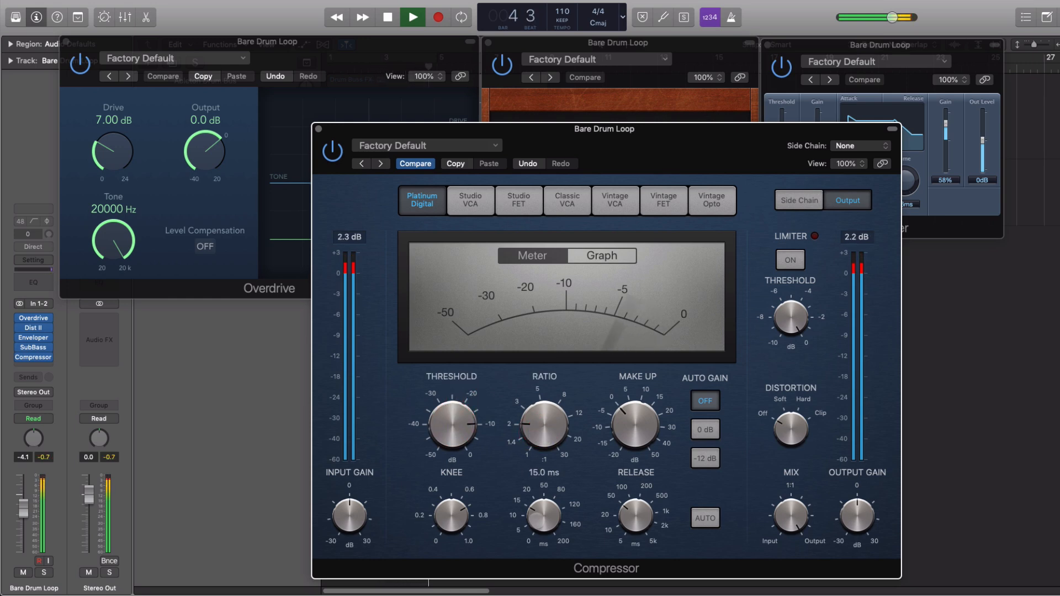
pyautogui.press('space')
pyautogui.moveTo(537, 516); pyautogui.dragTo(566, 464)
pyautogui.moveTo(610, 511); pyautogui.dragTo(636, 534)
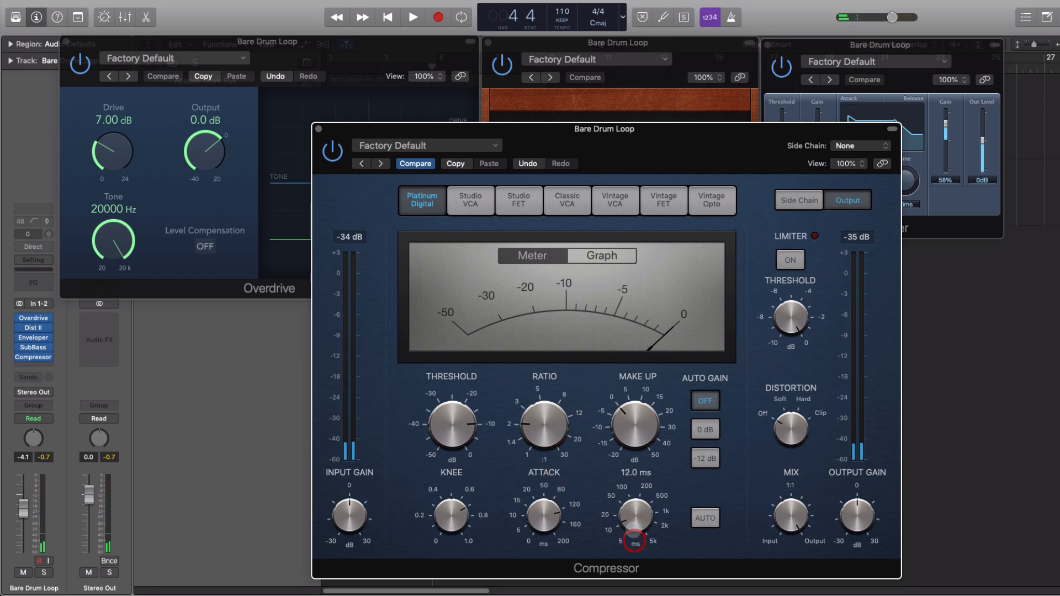
pyautogui.press('space')
pyautogui.moveTo(566, 524); pyautogui.dragTo(545, 522)
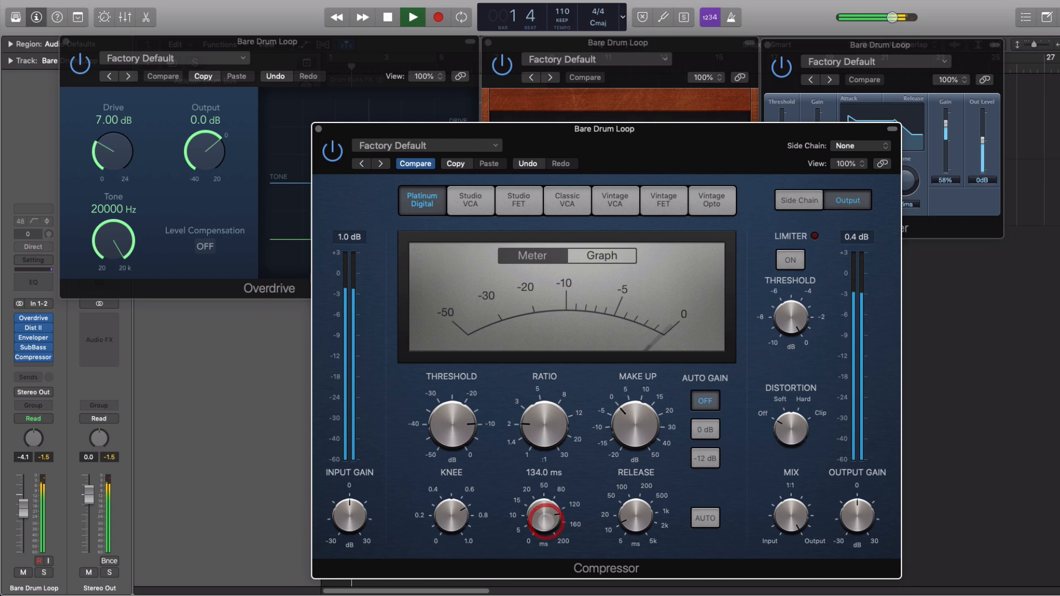
# Fine-tune the Compressor threshold by ear while the loop plays, and stop playback
pyautogui.click(453, 436)
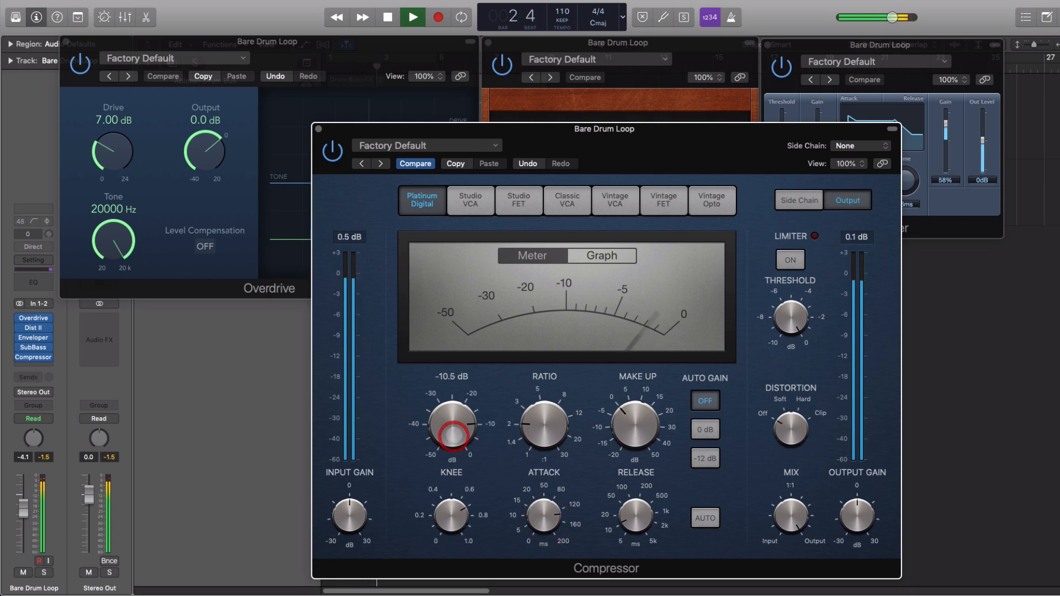
pyautogui.moveTo(453, 436); pyautogui.dragTo(453, 424)
pyautogui.press('space')
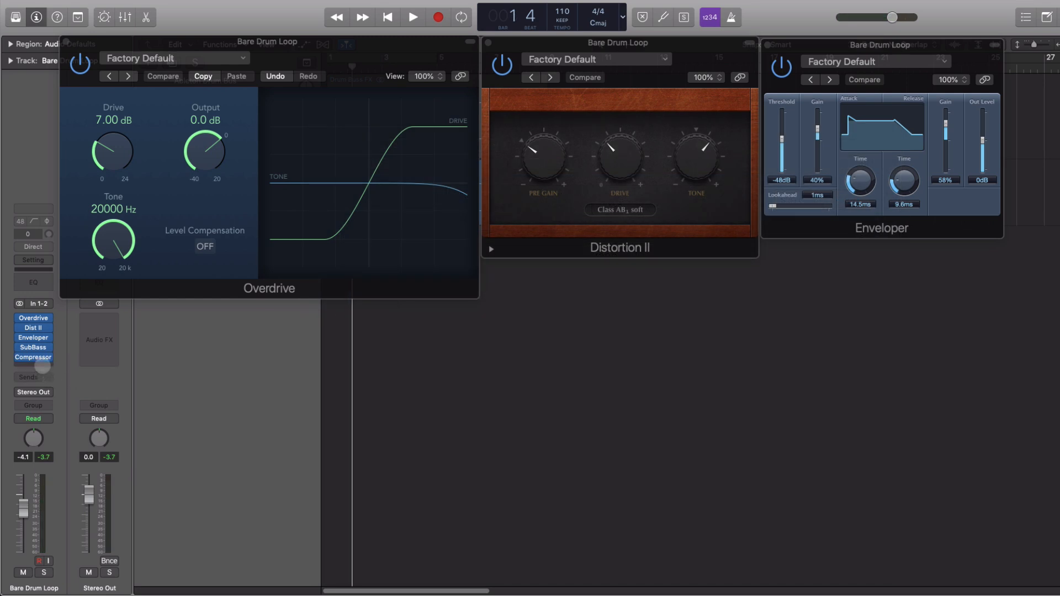
# Insert a stereo Single Band EQ after the Compressor and move its window below the other plug-ins
pyautogui.click(41, 365)
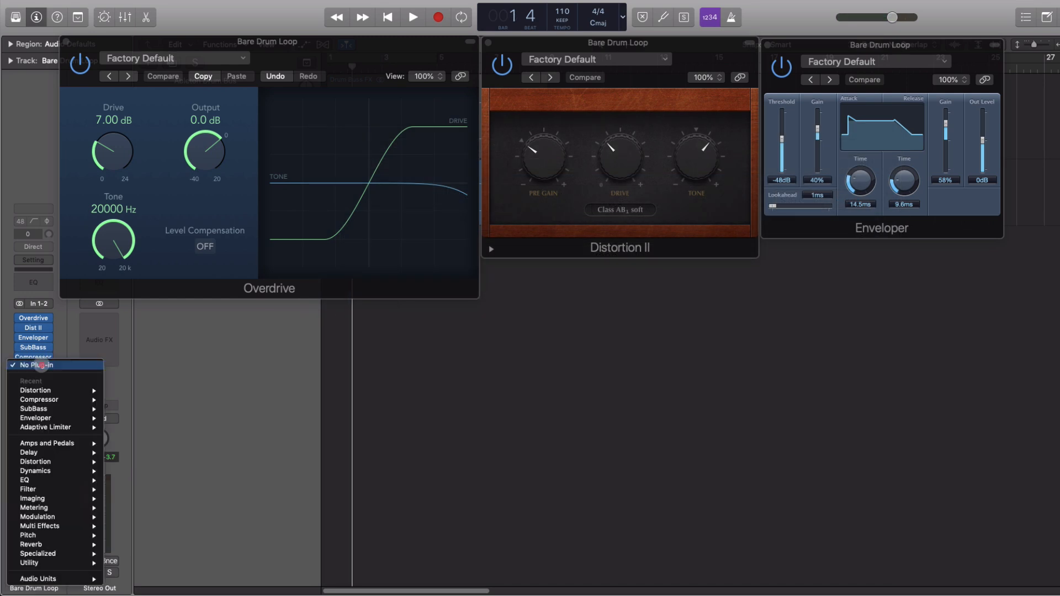
pyautogui.moveTo(48, 480)
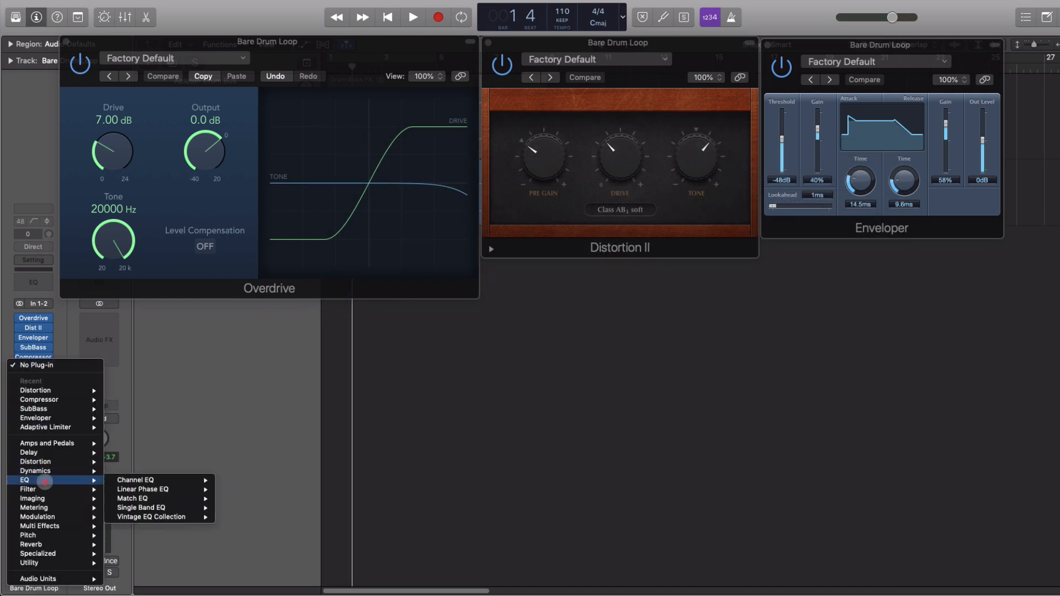
pyautogui.moveTo(142, 509)
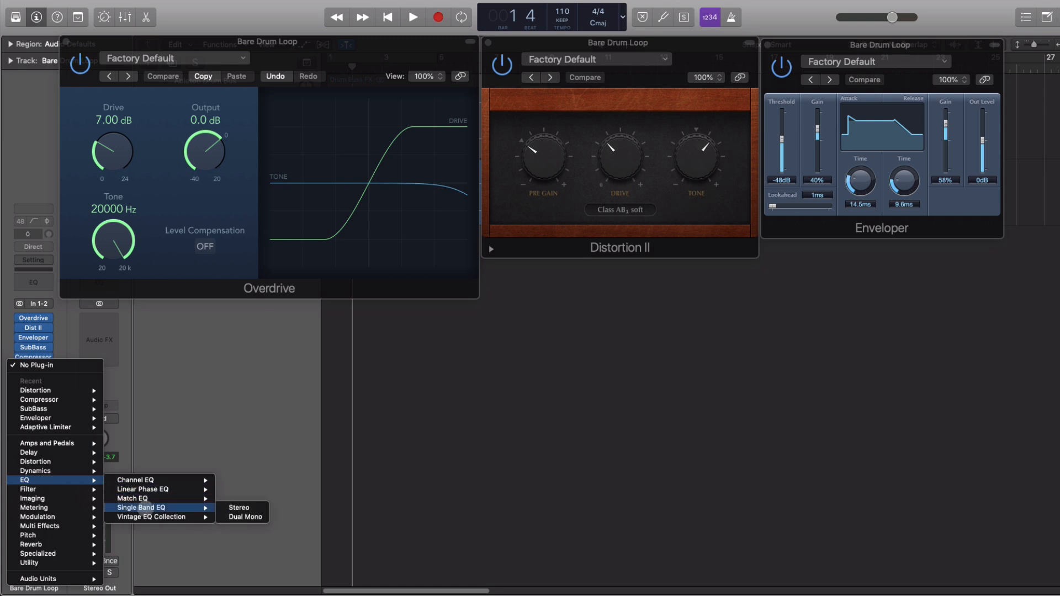
pyautogui.click(253, 507)
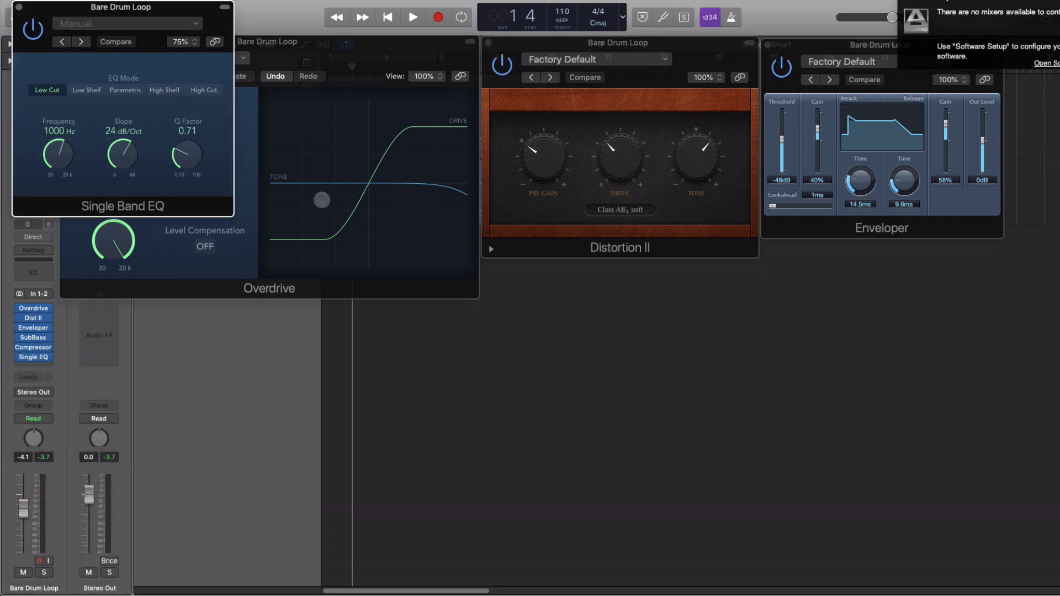
pyautogui.moveTo(171, 7); pyautogui.dragTo(536, 348)
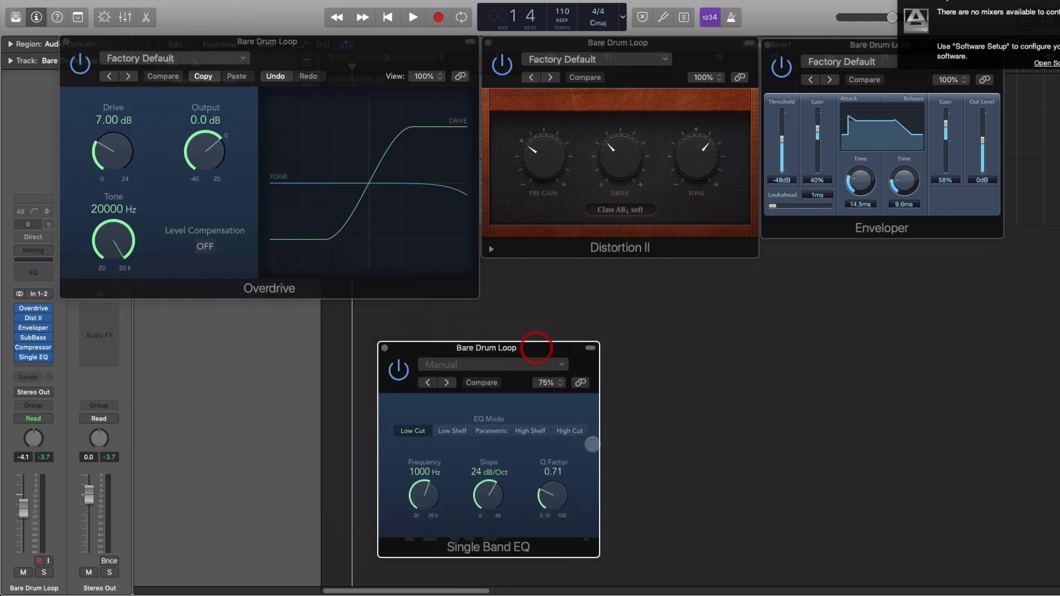
# Switch the Single Band EQ to High Cut mode and tune its cutoff frequency by ear while the loop plays
pyautogui.click(572, 432)
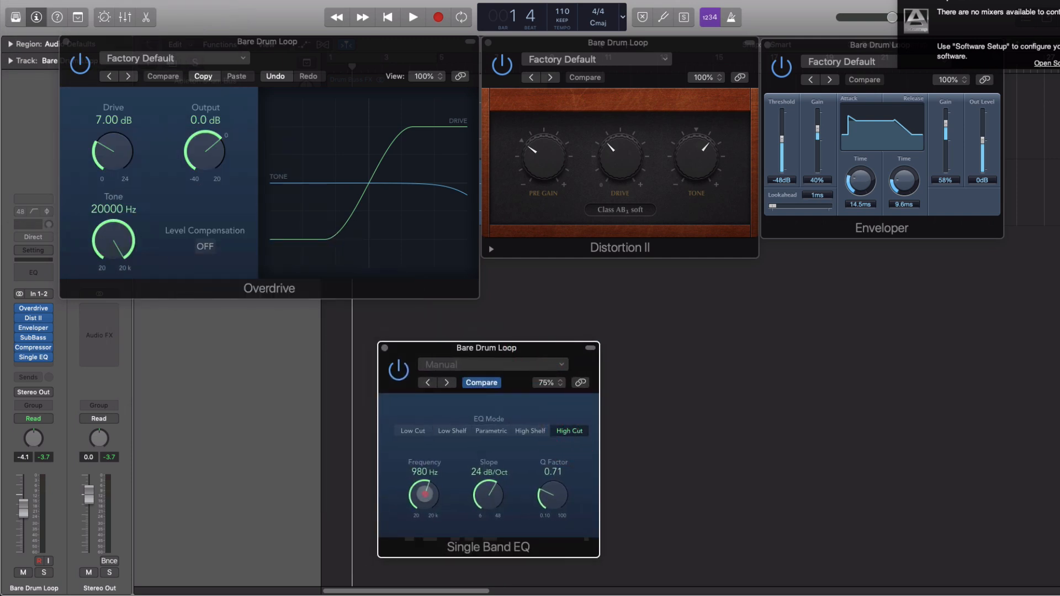
pyautogui.moveTo(446, 449); pyautogui.dragTo(468, 402)
pyautogui.press('space')
pyautogui.moveTo(430, 501)
pyautogui.mouseDown()
pyautogui.moveTo(426, 517)
pyautogui.moveTo(428, 502)
pyautogui.mouseUp()
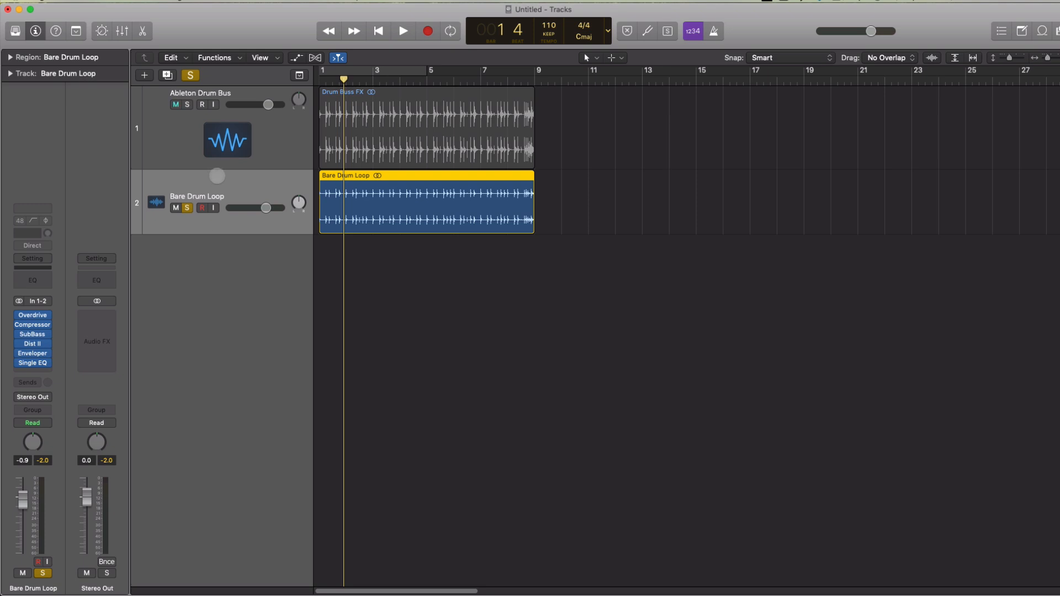
# Play from the start, compare the Bare Drum Loop with the Ableton Drum Bus track by soloing each in turn, and stop playback
pyautogui.press('Return')
pyautogui.press('space')
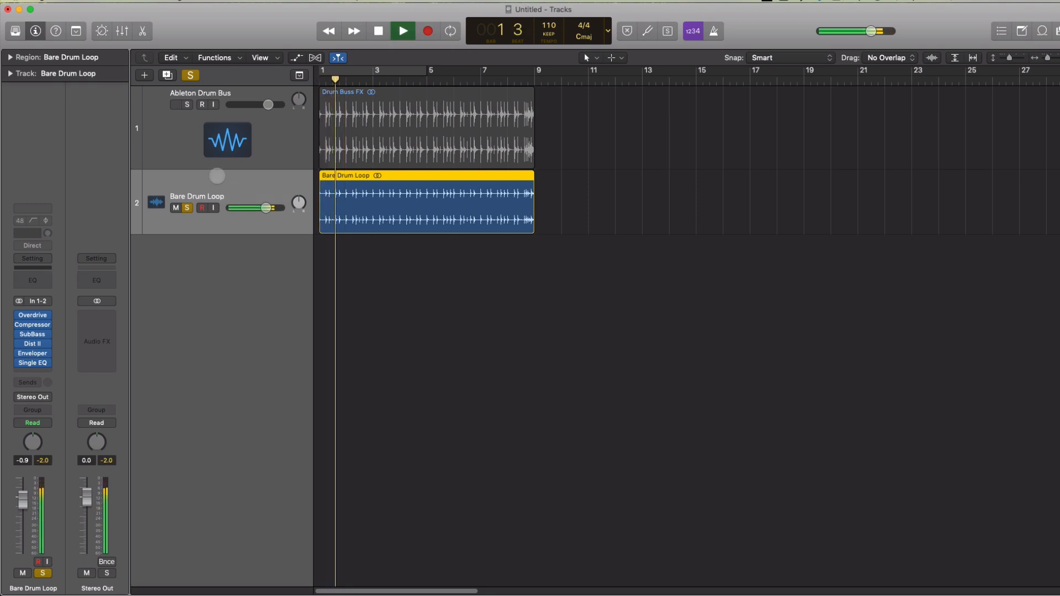
pyautogui.click(178, 105)
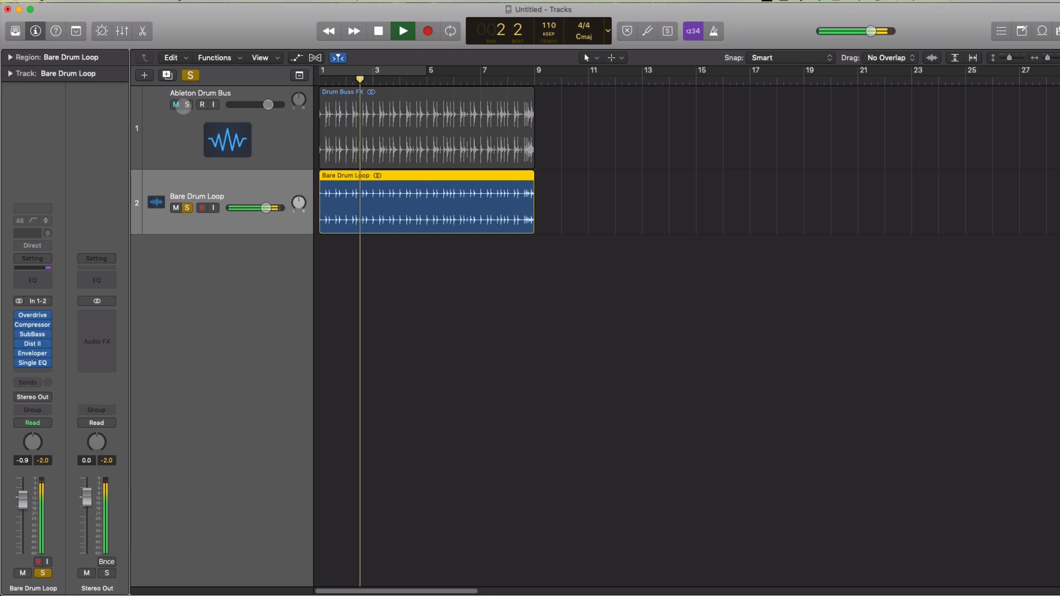
pyautogui.click(187, 105)
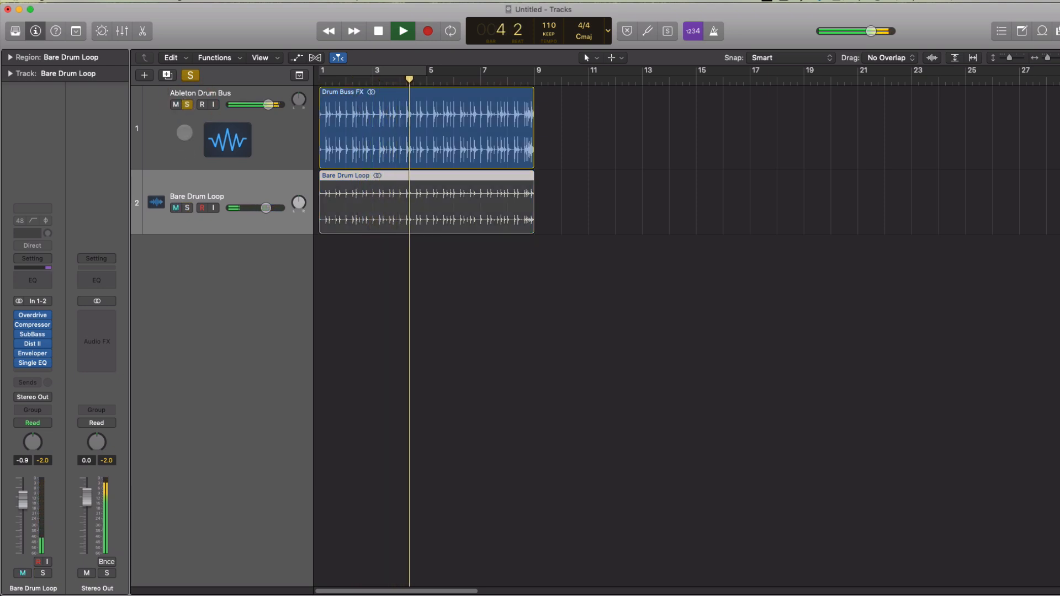
pyautogui.click(187, 208)
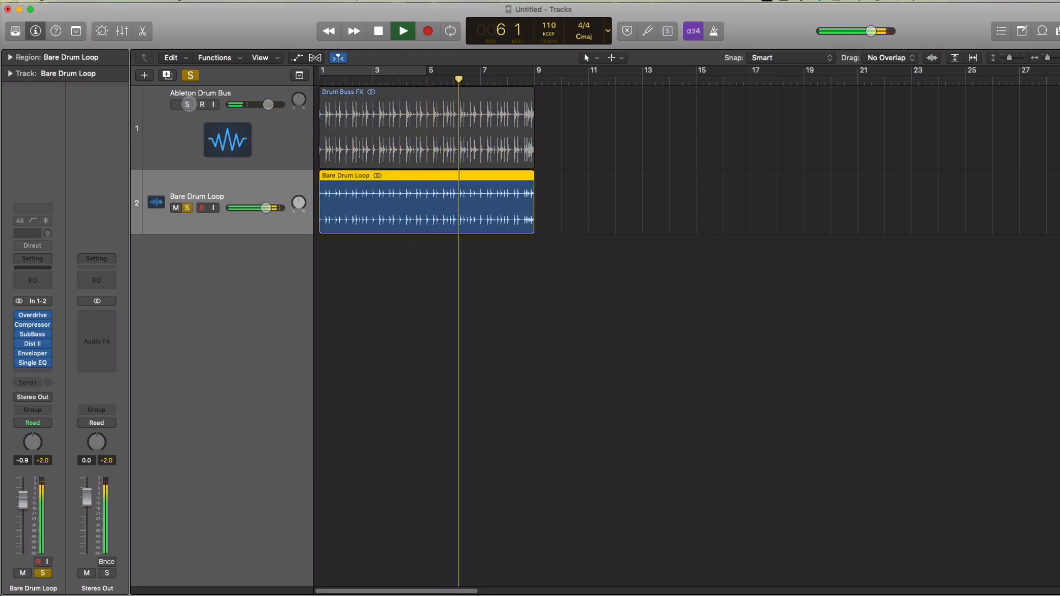
pyautogui.press('space')
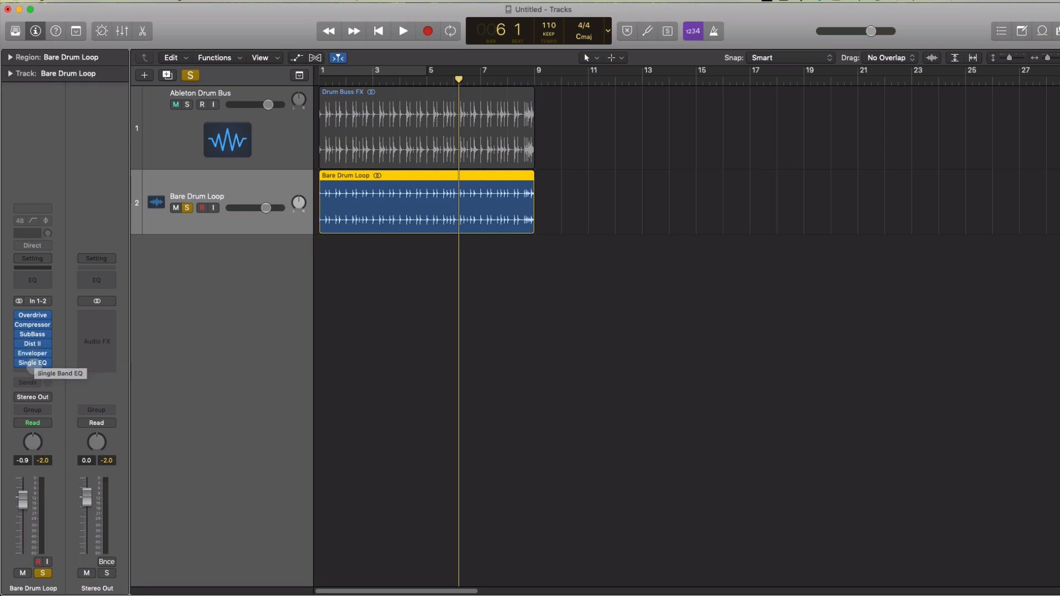
# Open the Enveloper on the Bare Drum Loop and set its attack time to 17.0 ms and release time to 41.0 ms
pyautogui.click(33, 353)
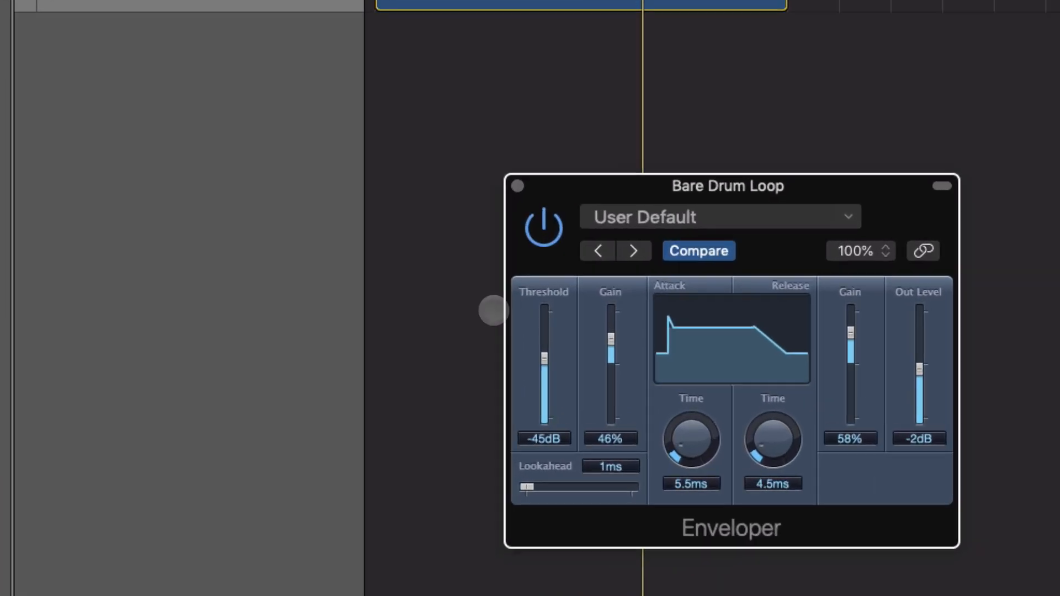
pyautogui.moveTo(478, 326); pyautogui.dragTo(484, 312)
pyautogui.moveTo(728, 406); pyautogui.dragTo(733, 356)
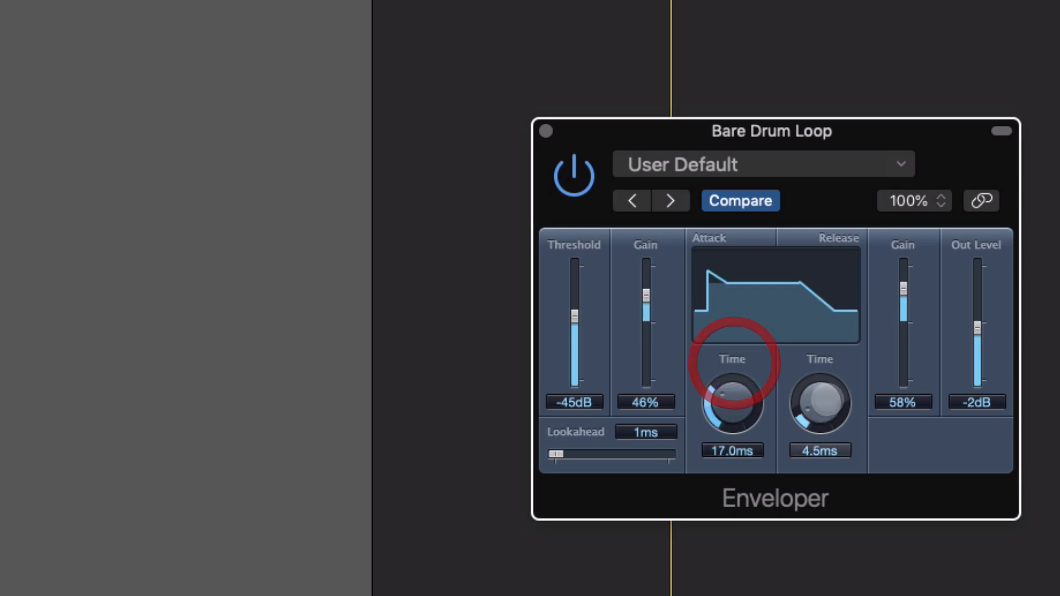
pyautogui.moveTo(823, 401); pyautogui.dragTo(839, 340)
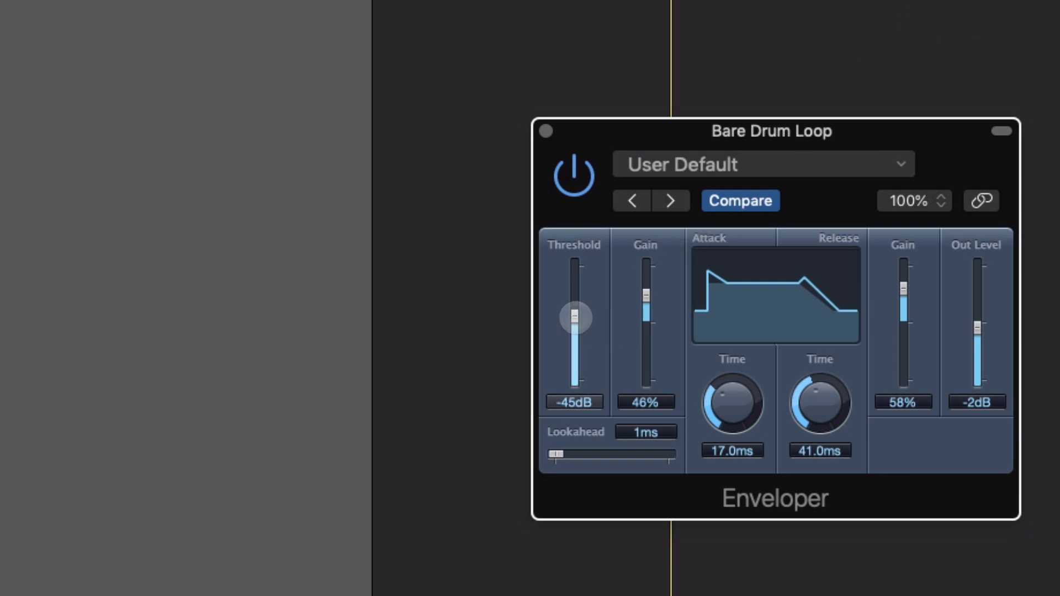
# Adjust the Enveloper during playback to a -70 dB threshold, 35.0 ms attack time, 58% attack gain and 55.0 ms release time
pyautogui.moveTo(574, 314); pyautogui.dragTo(572, 346)
pyautogui.moveTo(732, 398)
pyautogui.mouseDown()
pyautogui.moveTo(740, 374)
pyautogui.moveTo(732, 403)
pyautogui.mouseUp()
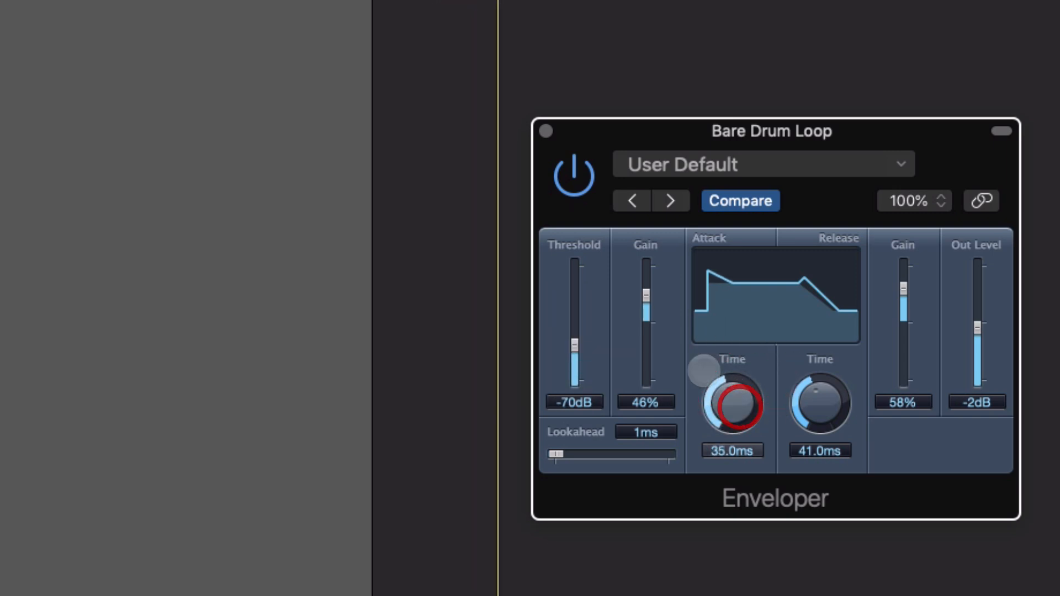
pyautogui.moveTo(645, 296); pyautogui.dragTo(648, 292)
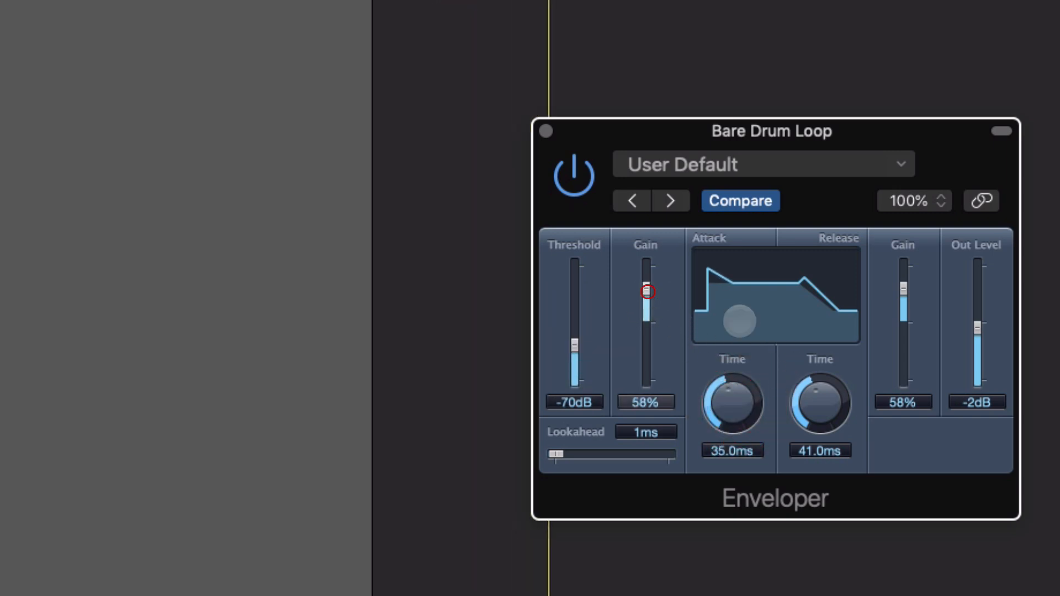
pyautogui.moveTo(820, 398); pyautogui.dragTo(820, 400)
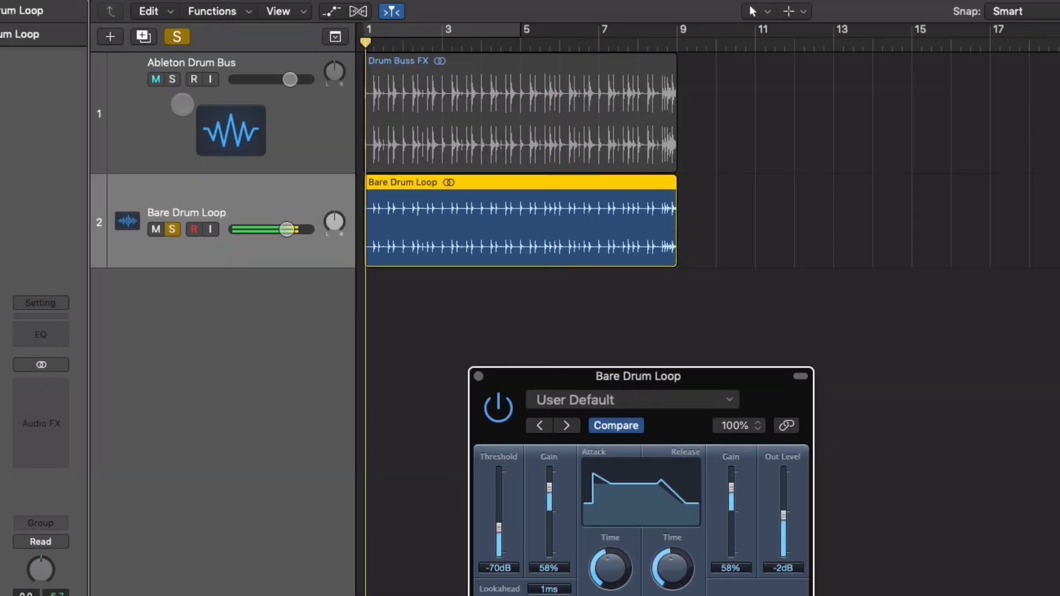
# Solo the Ableton Drum Bus, return to the Bare Drum Loop, and lower the Enveloper threshold to -83 dB
pyautogui.click(172, 79)
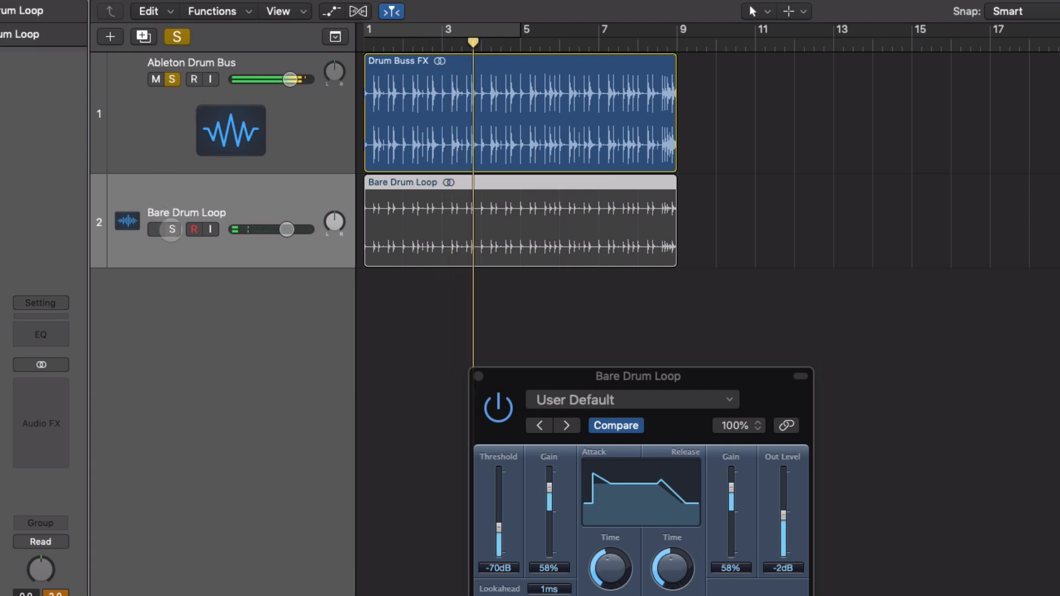
pyautogui.click(173, 229)
pyautogui.moveTo(499, 527); pyautogui.dragTo(502, 533)
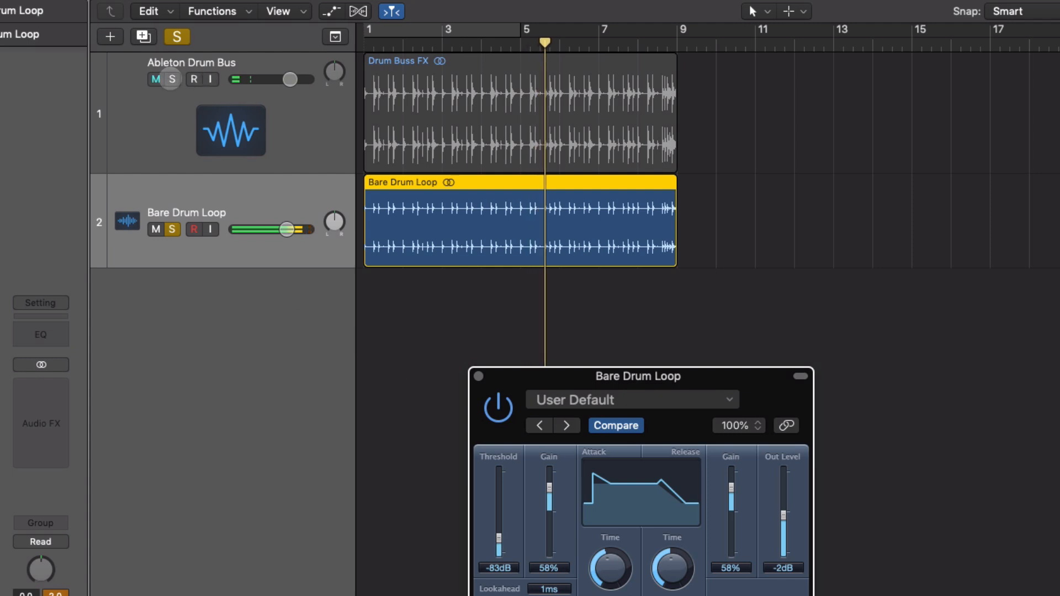
# Compare the two tracks by switching the solo again, and raise the Enveloper's attack gain to 62%
pyautogui.click(173, 79)
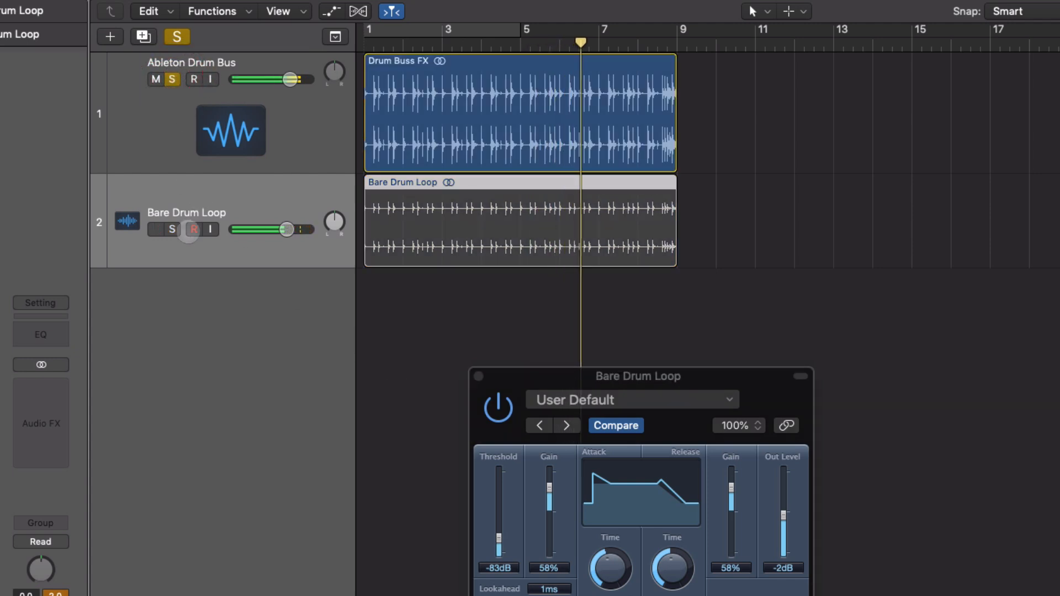
pyautogui.click(172, 229)
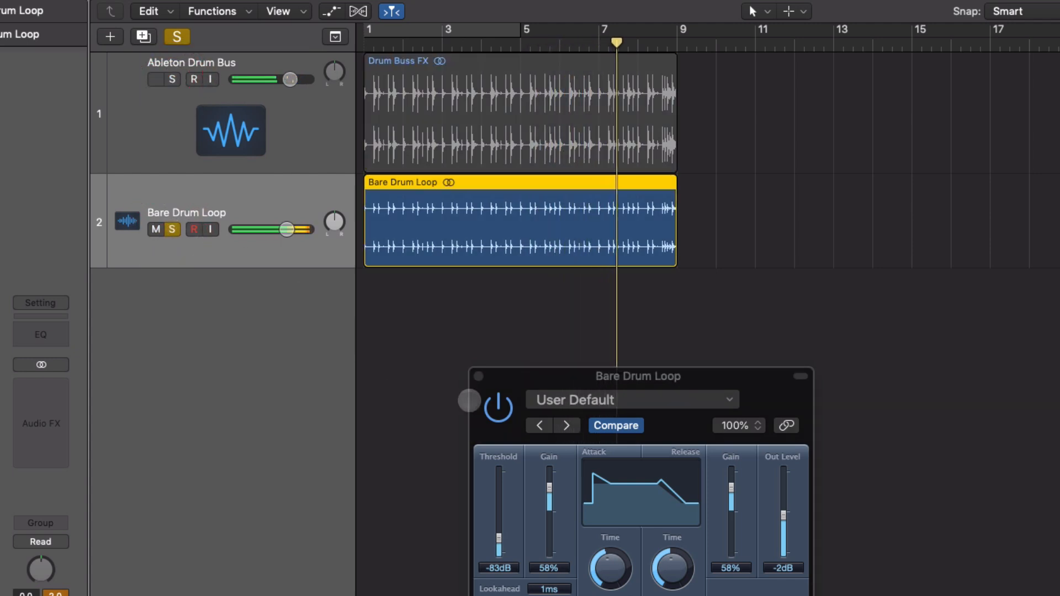
pyautogui.click(549, 489)
pyautogui.moveTo(550, 488); pyautogui.dragTo(551, 485)
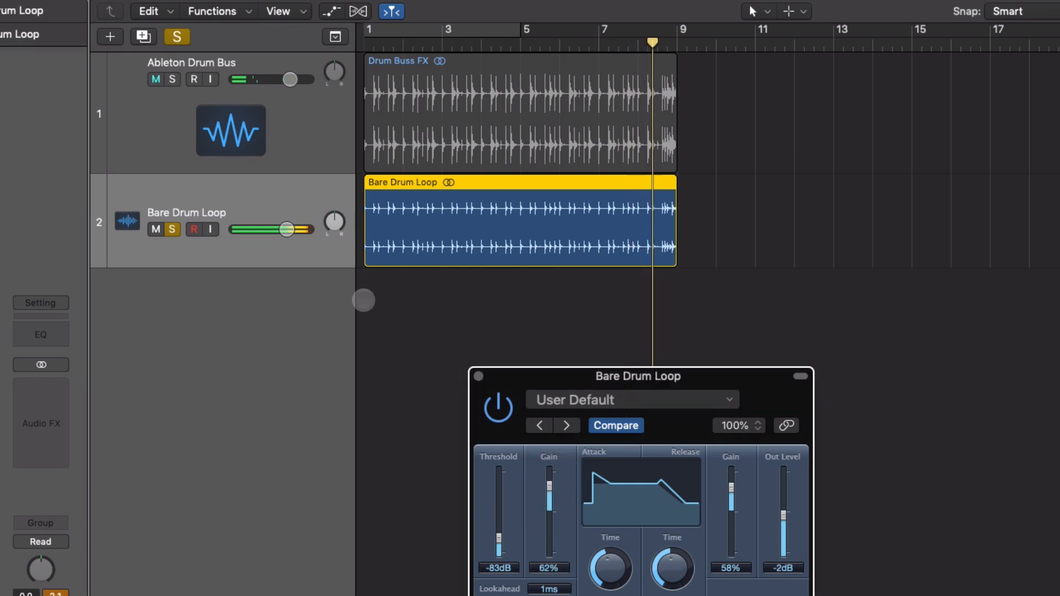
# Reopen the Single Band EQ, compare both soloed tracks during playback, and set the high-cut frequency to 6900 Hz
pyautogui.click(172, 79)
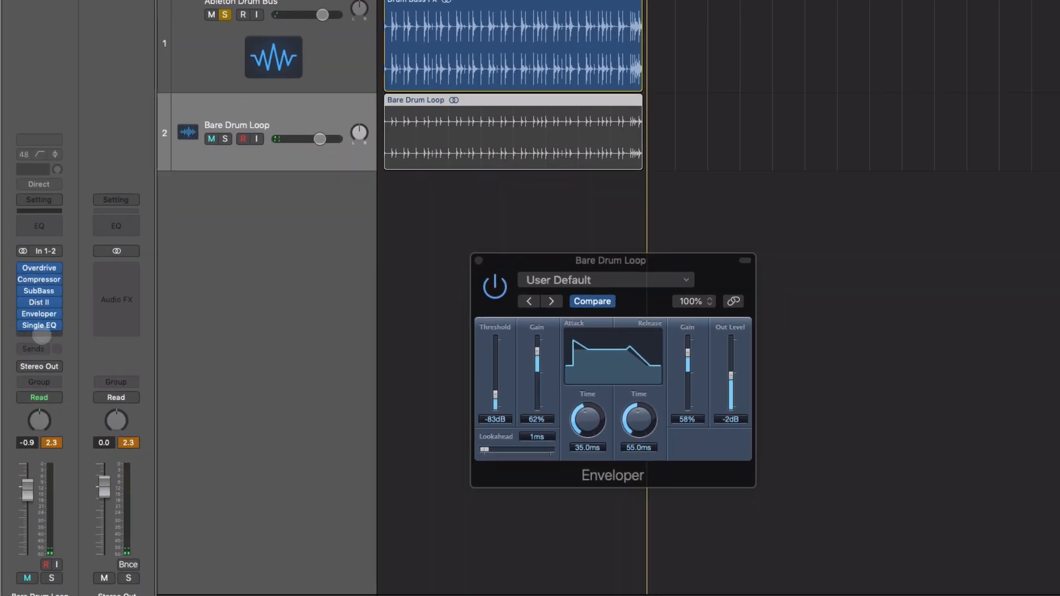
pyautogui.click(17, 351)
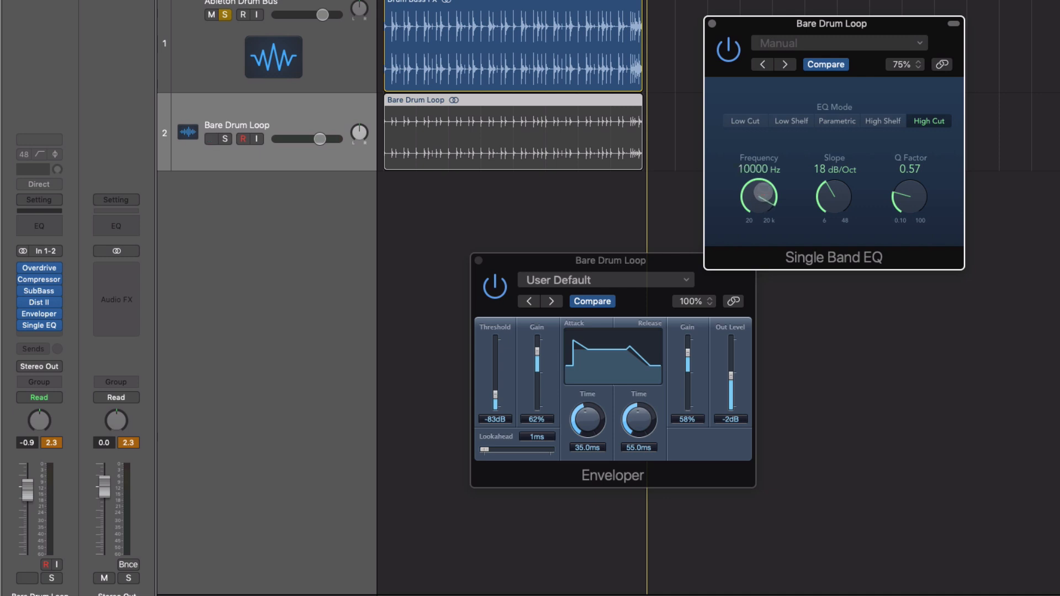
pyautogui.press('space')
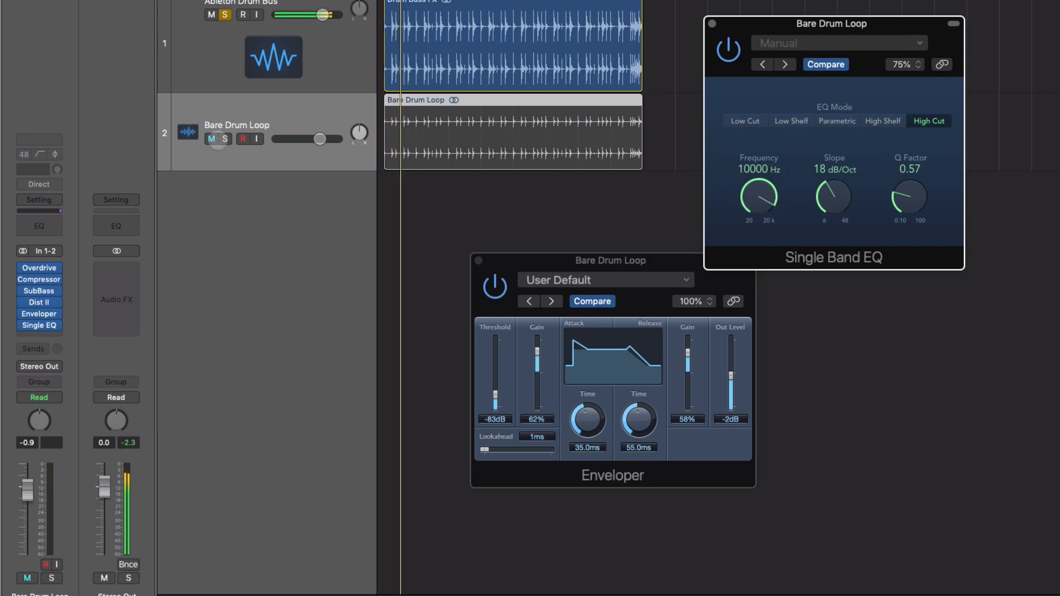
pyautogui.click(454, 152)
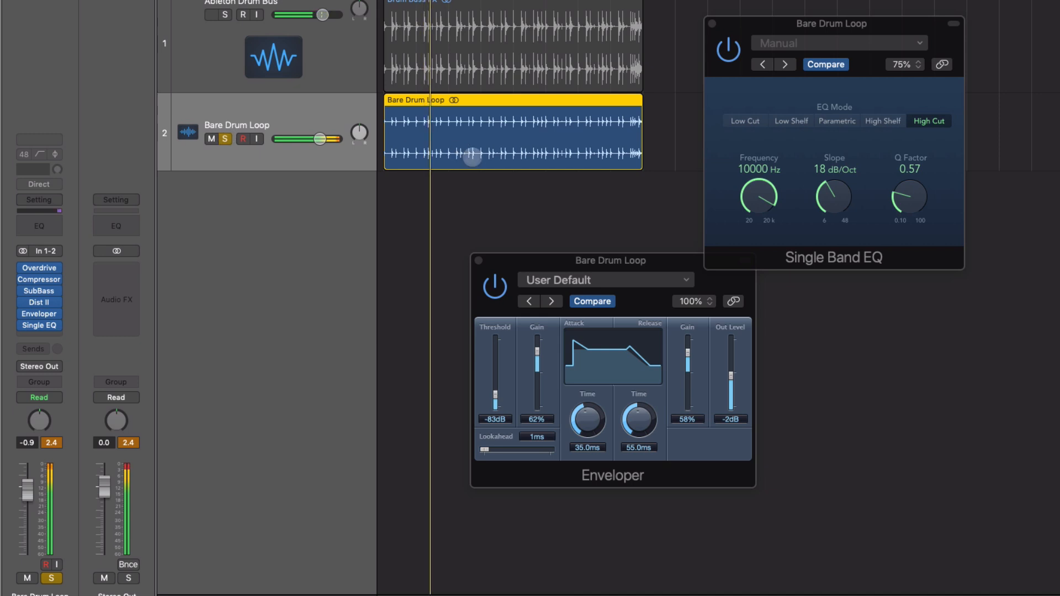
pyautogui.moveTo(760, 205); pyautogui.dragTo(765, 204)
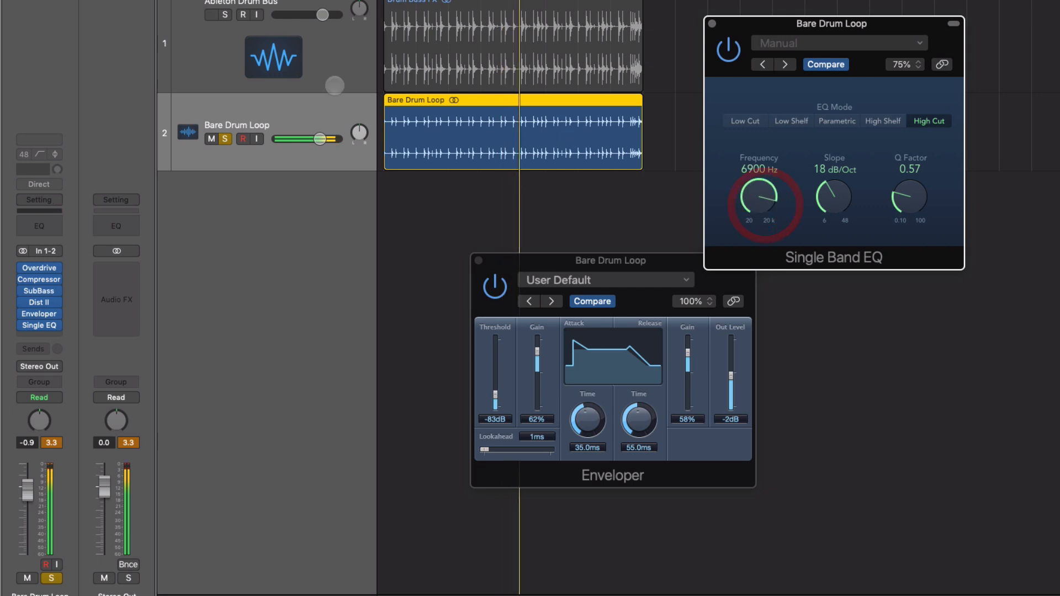
# Compare the soloed tracks again, set the Single Band EQ slope to 12 dB/Oct and fine-tune its cutoff frequency by ear
pyautogui.keyDown('alt'); pyautogui.click(226, 16); pyautogui.keyUp('alt')
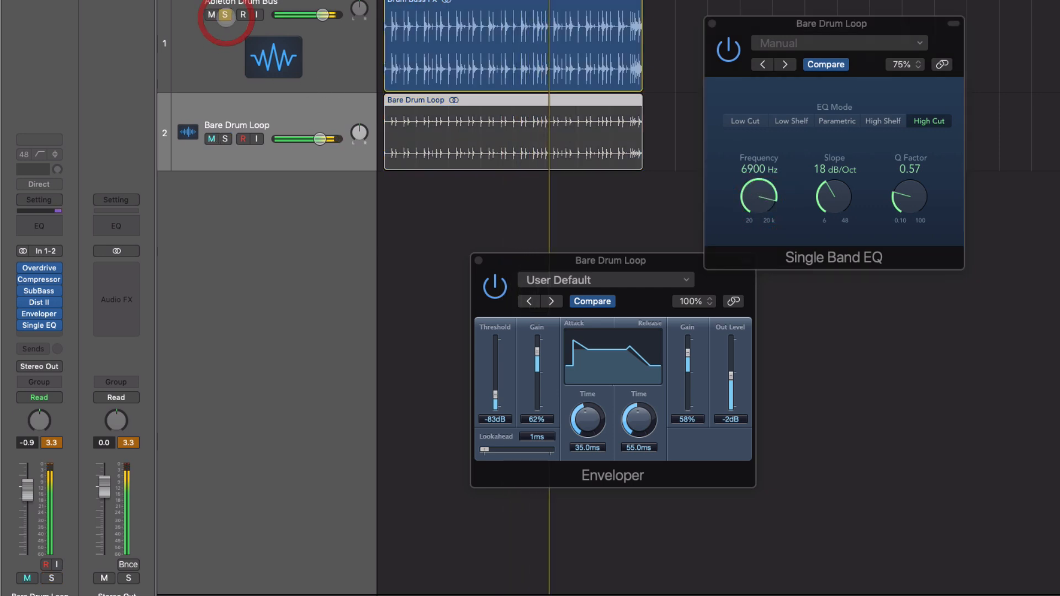
pyautogui.keyDown('alt'); pyautogui.click(224, 138); pyautogui.keyUp('alt')
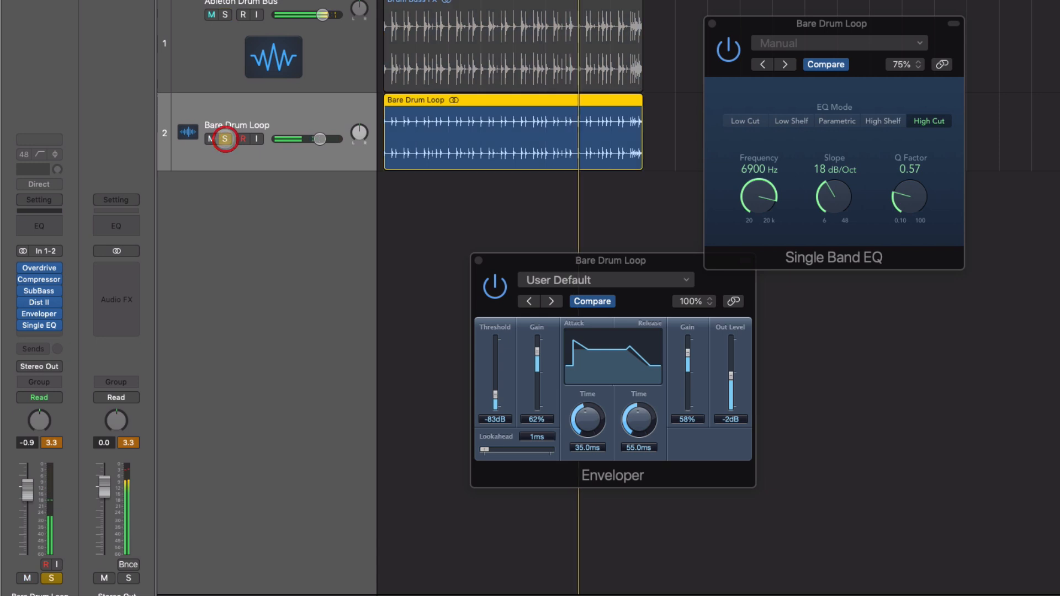
pyautogui.moveTo(835, 199); pyautogui.dragTo(837, 205)
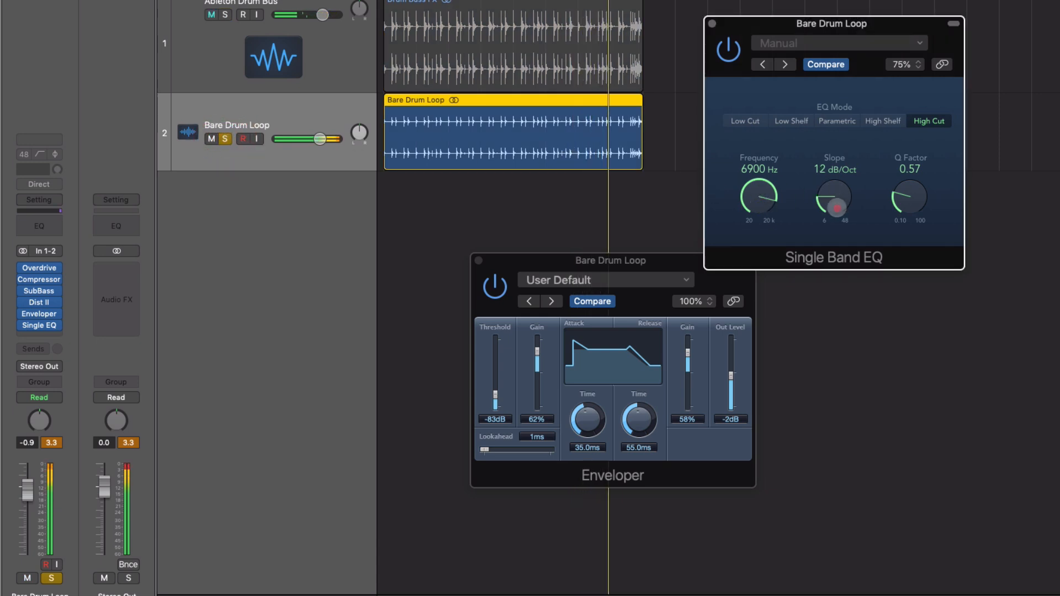
pyautogui.moveTo(769, 205); pyautogui.dragTo(769, 202)
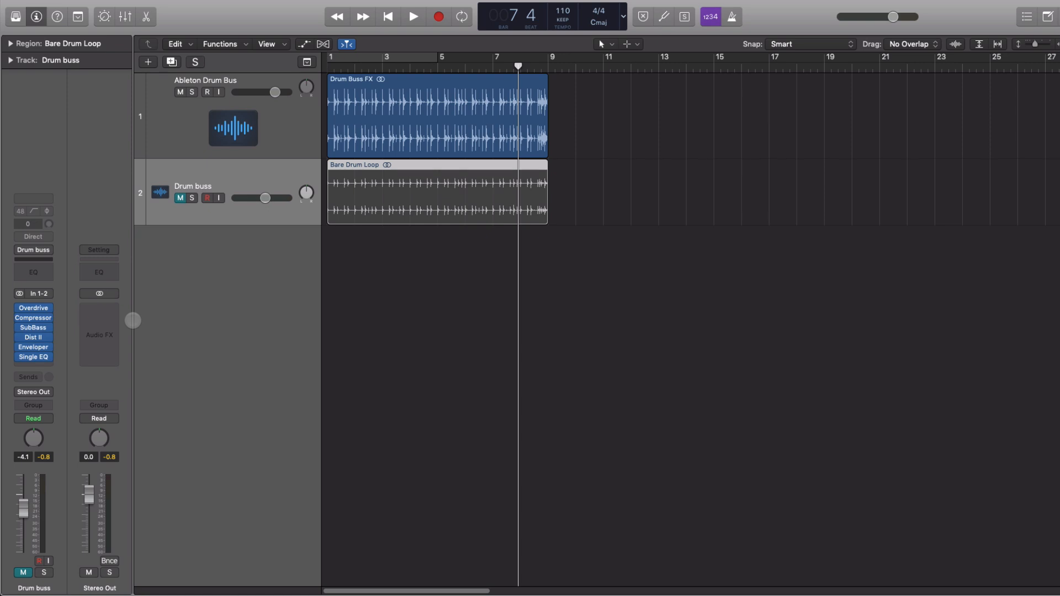
# Insert Phat FX after the Single Band EQ on the Drum buss track and narrow its bandpass to 23.6 Hz–14556 Hz
pyautogui.click(41, 365)
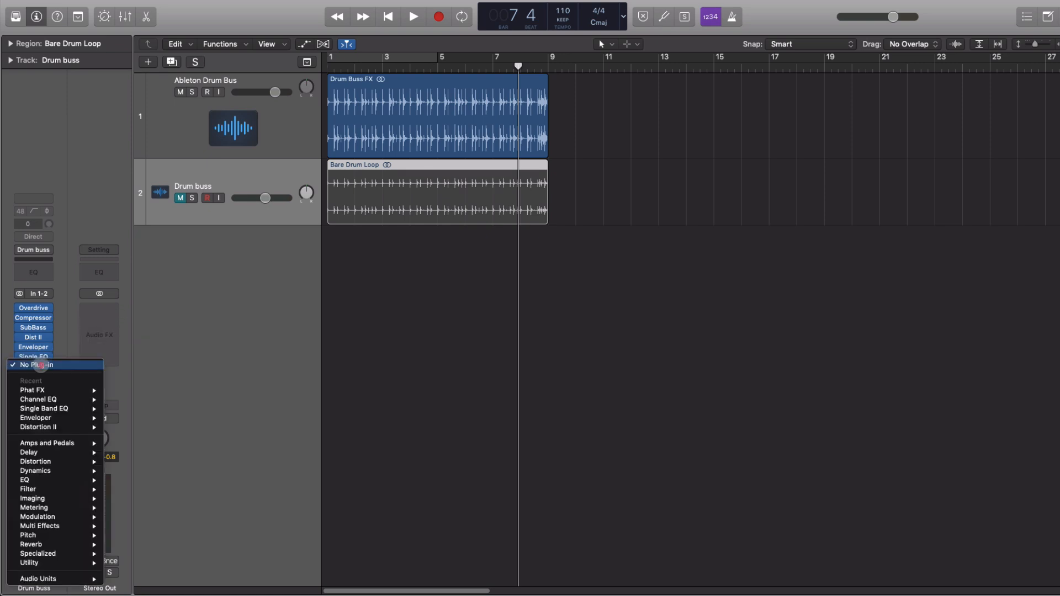
pyautogui.moveTo(95, 525)
pyautogui.moveTo(130, 526)
pyautogui.click(197, 527)
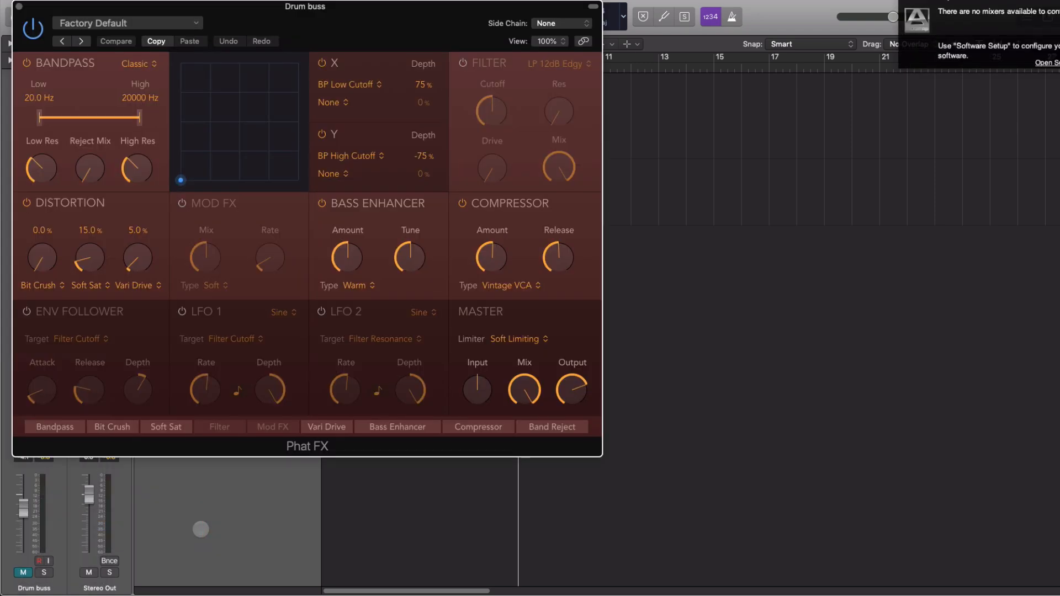
pyautogui.moveTo(343, 9); pyautogui.dragTo(581, 40)
pyautogui.moveTo(277, 148); pyautogui.dragTo(281, 148)
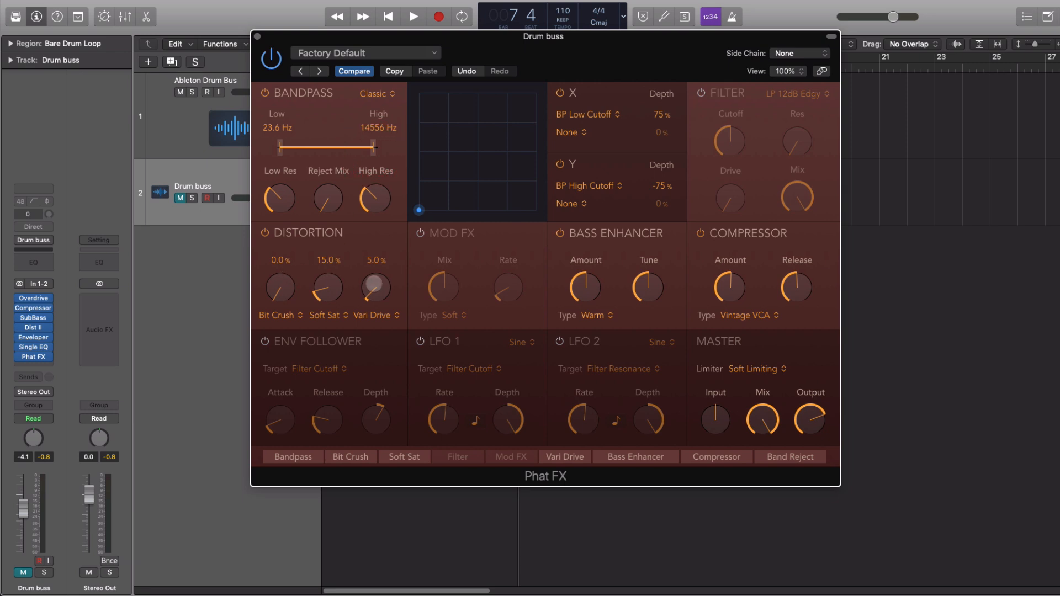
# Set the first Phat FX distortion stage to Tube at 1.2%
pyautogui.click(279, 314)
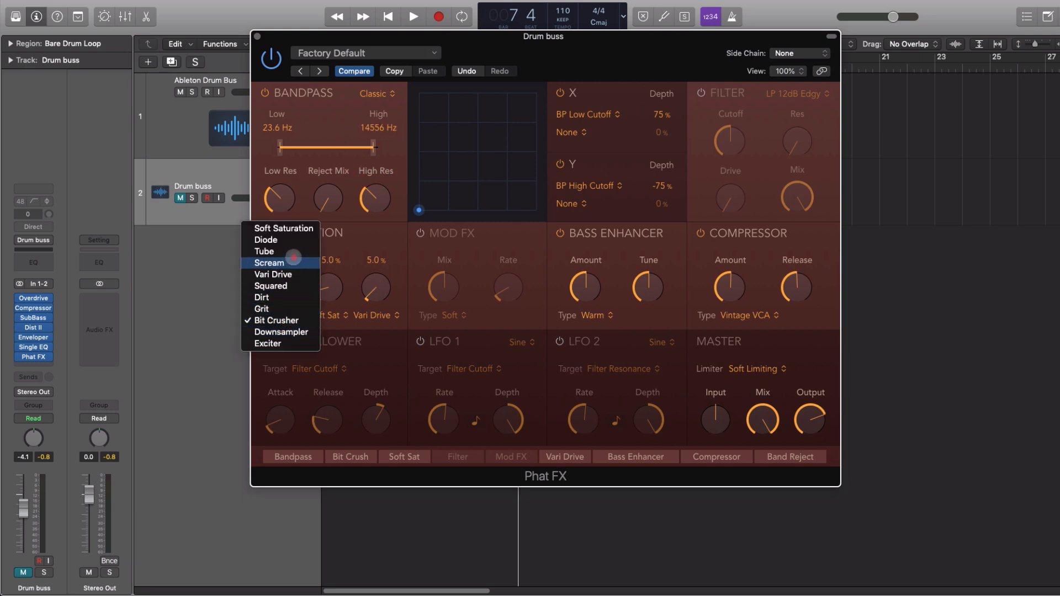
pyautogui.click(293, 251)
pyautogui.moveTo(289, 289); pyautogui.dragTo(289, 290)
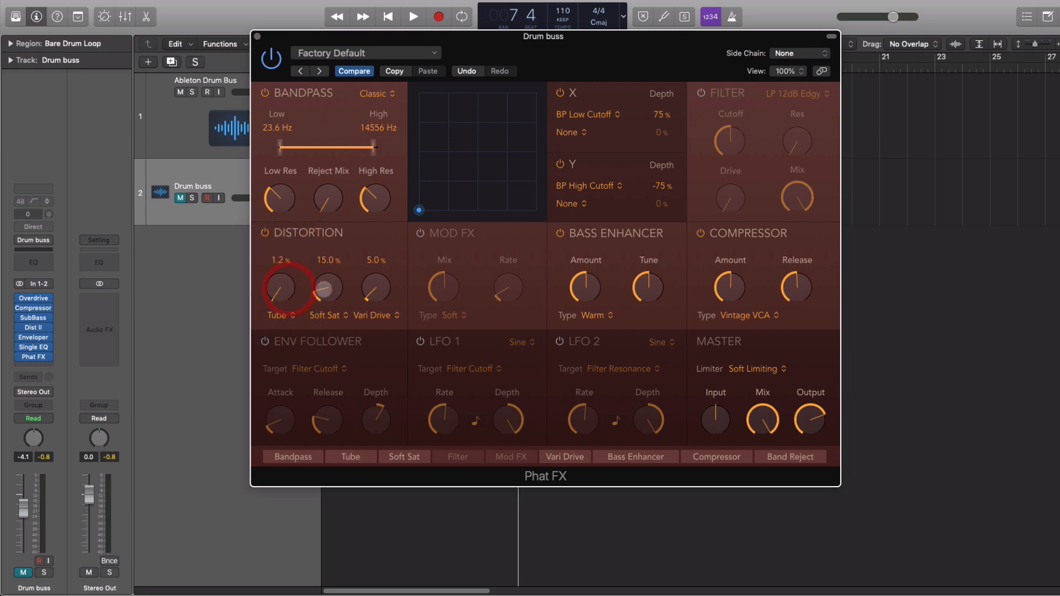
pyautogui.click(330, 316)
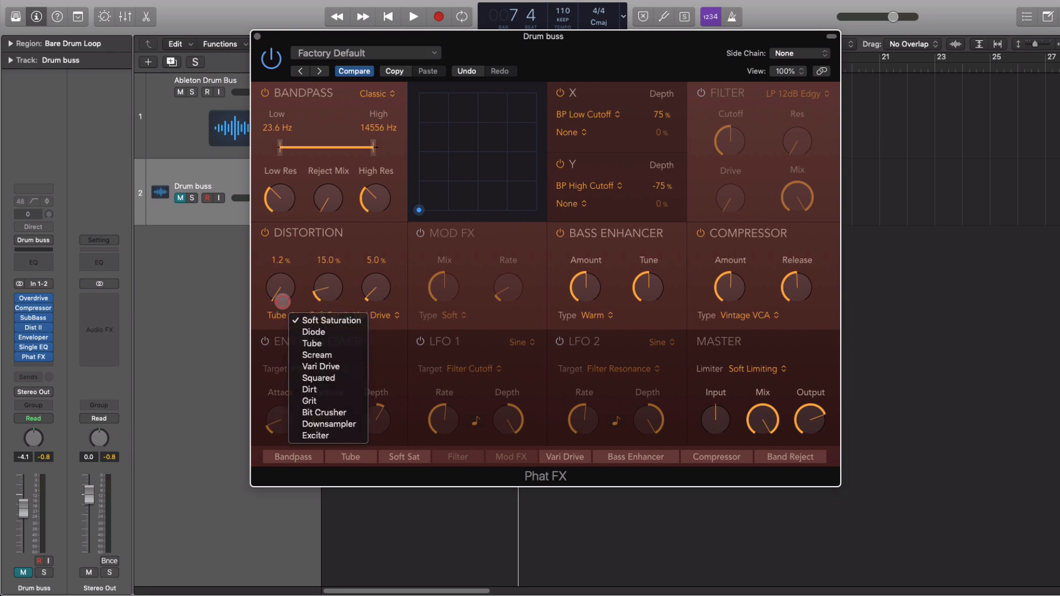
pyautogui.click(282, 302)
# Set the first Phat FX distortion stage to Soft Saturation at 11.0% and the second stage to Tube at 19.7%
pyautogui.click(281, 317)
pyautogui.click(288, 297)
pyautogui.moveTo(283, 292); pyautogui.dragTo(288, 274)
pyautogui.moveTo(329, 315); pyautogui.dragTo(334, 344)
pyautogui.click(335, 344)
pyautogui.moveTo(333, 288); pyautogui.dragTo(333, 284)
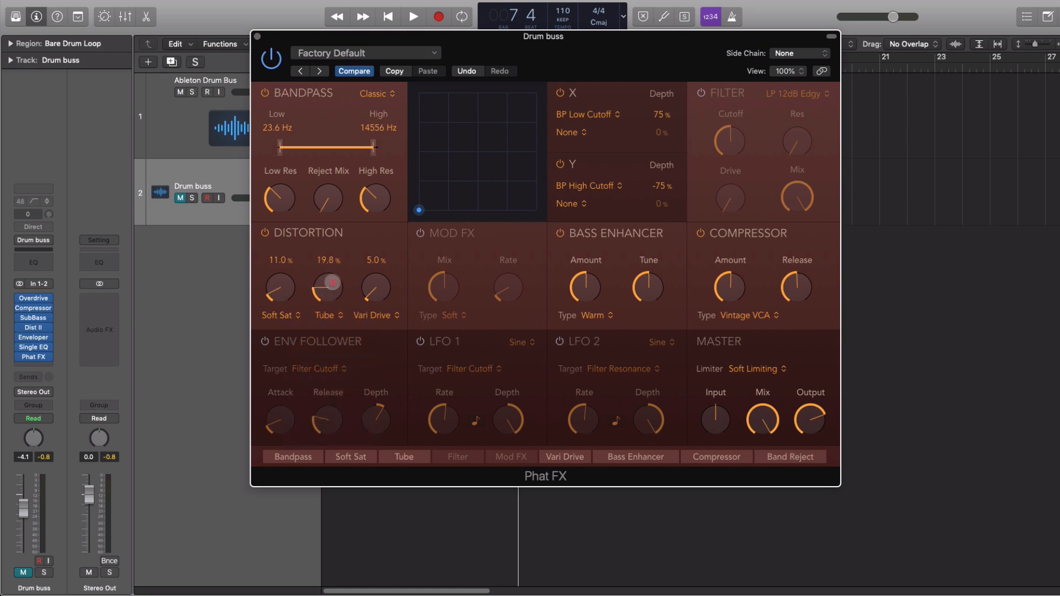
# Raise the Bass Enhancer amount and lower its tune, and move Soft Sat after Vari Drive in the Phat FX processing order
pyautogui.moveTo(578, 282)
pyautogui.moveTo(660, 281)
pyautogui.moveTo(649, 283); pyautogui.dragTo(591, 273)
pyautogui.moveTo(735, 255)
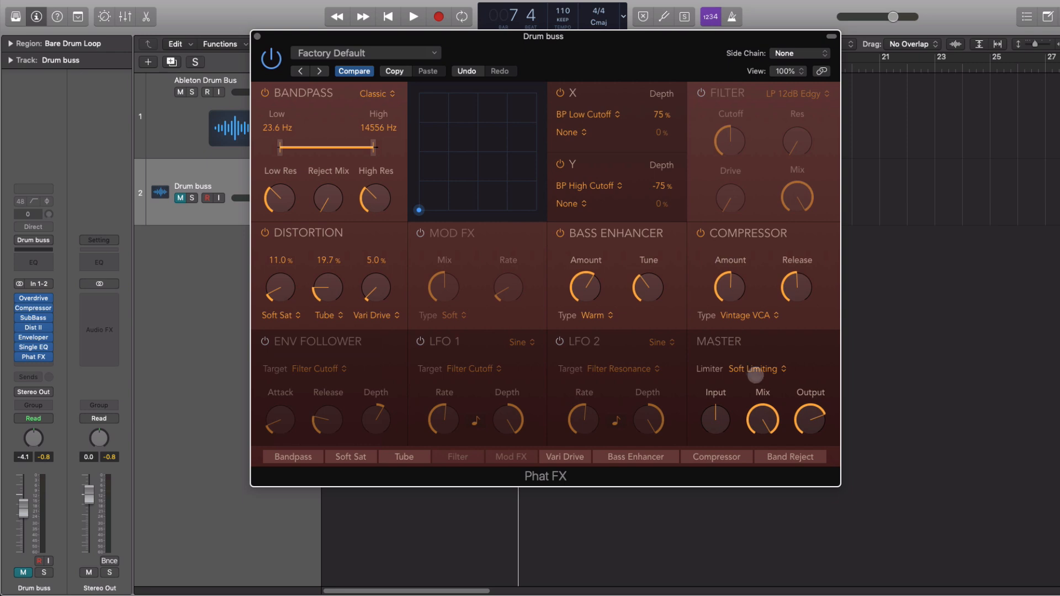
pyautogui.moveTo(356, 458); pyautogui.dragTo(552, 456)
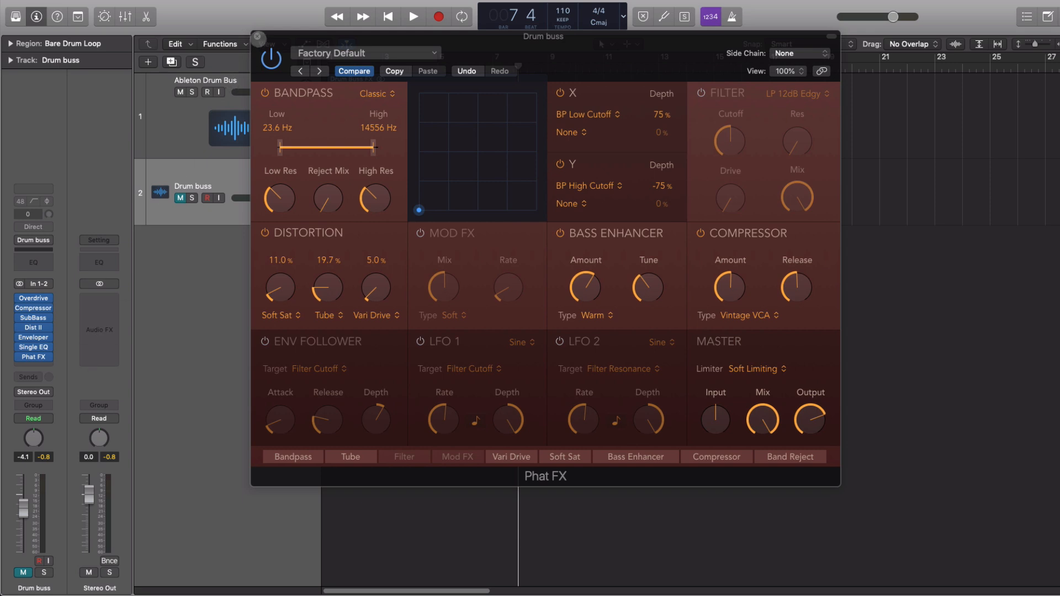
# View the saved channel strip settings for the Drum buss track and close the list without choosing one
pyautogui.click(43, 239)
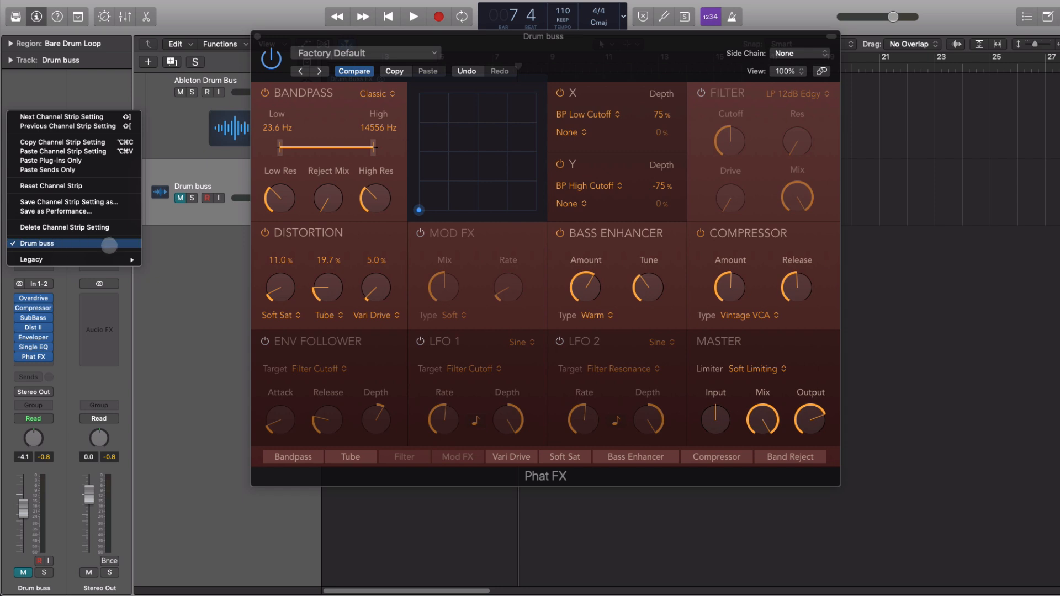
pyautogui.click(199, 250)
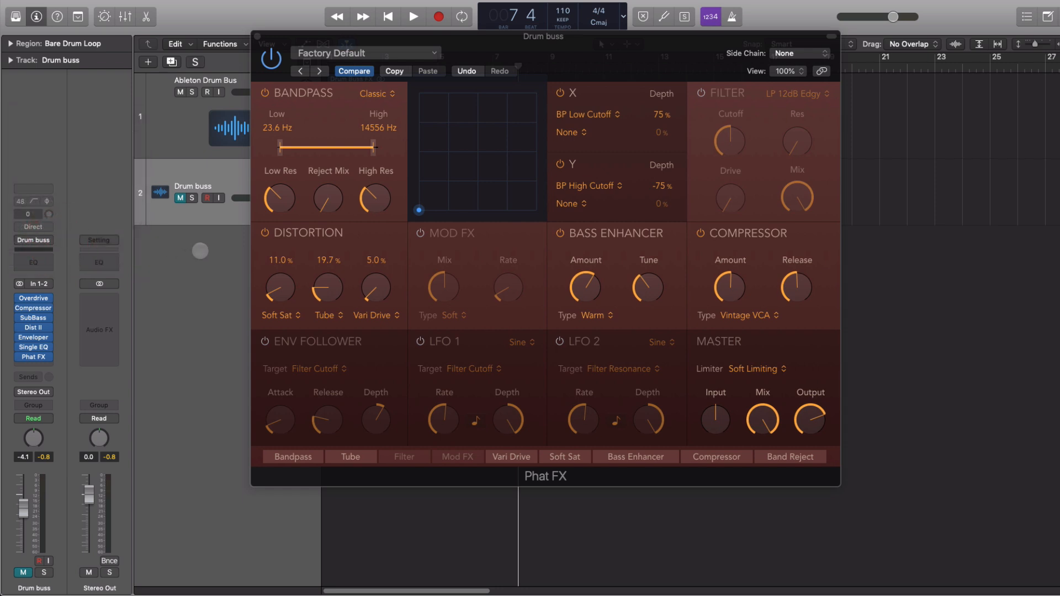